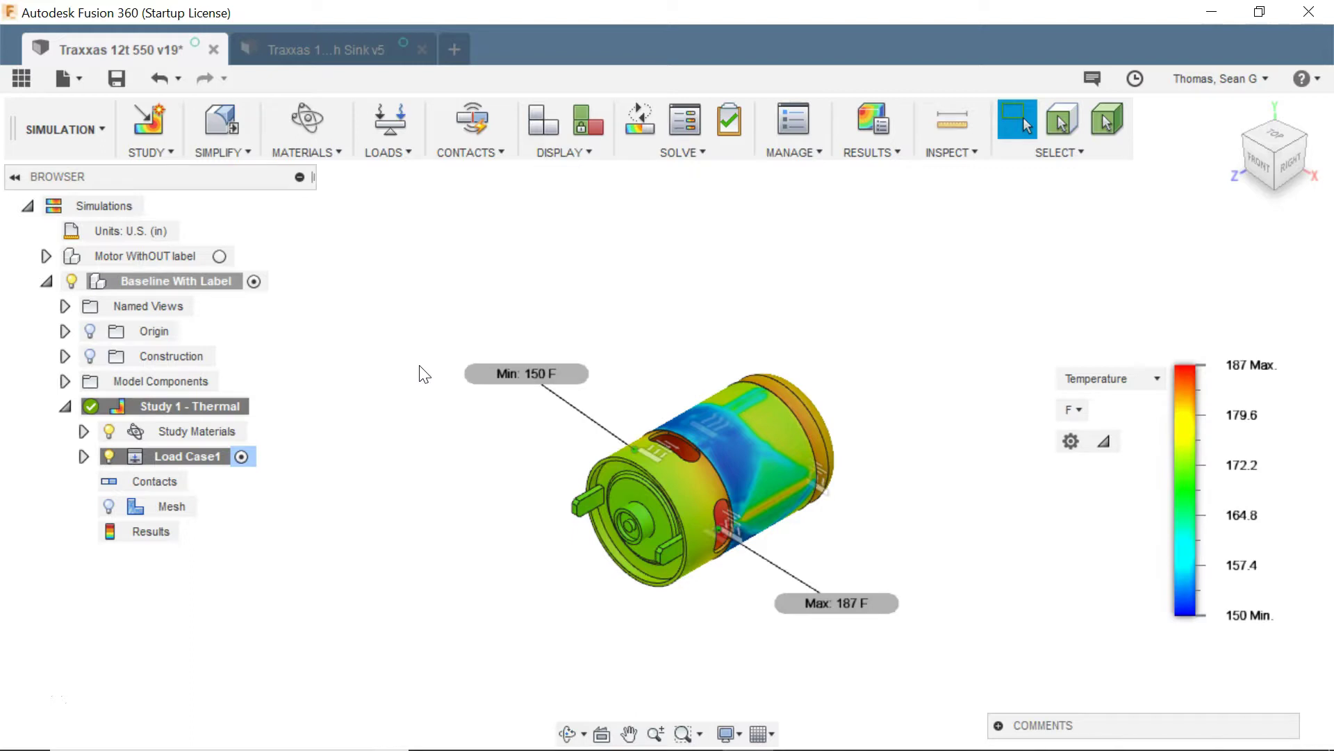
- Orbit the baseline motor to inspect its temperature results from the side, front and above
middle_click_drag(571, 590, 616, 457, "shift")
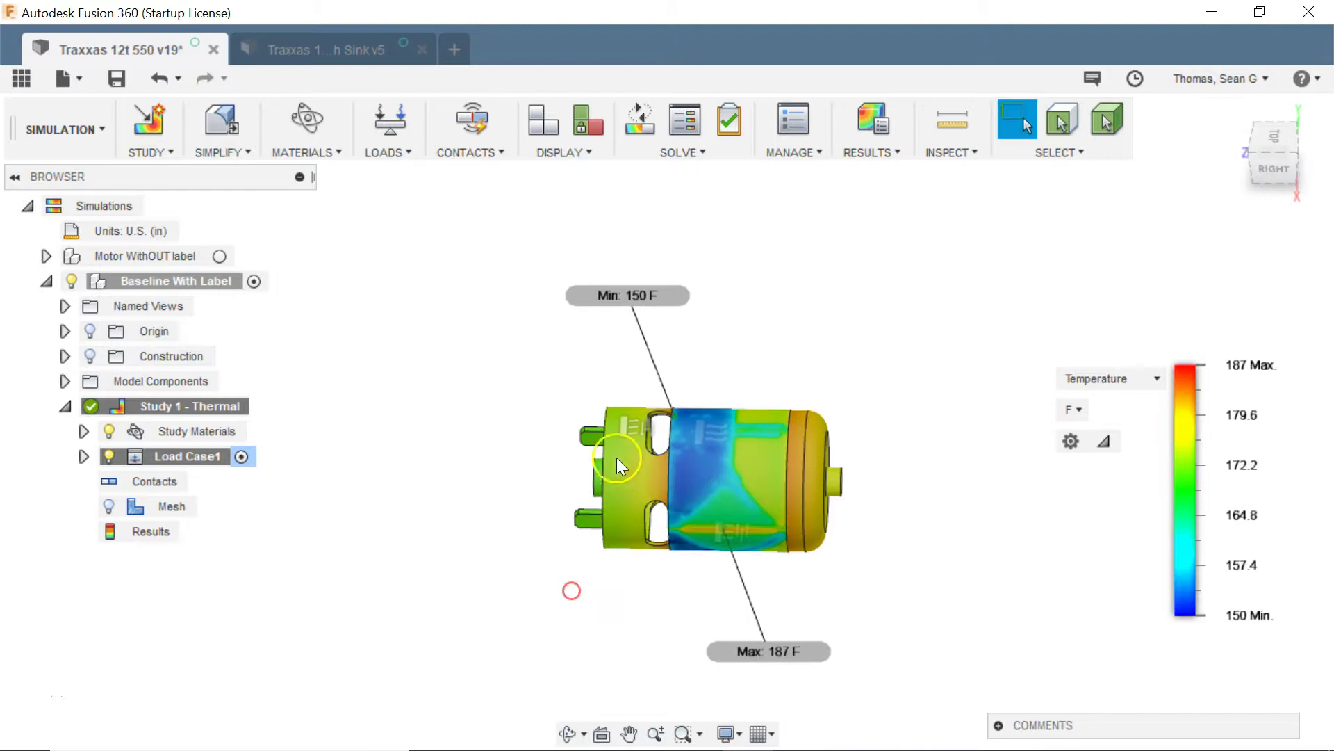
middle_click_drag(698, 510, 765, 509, "shift")
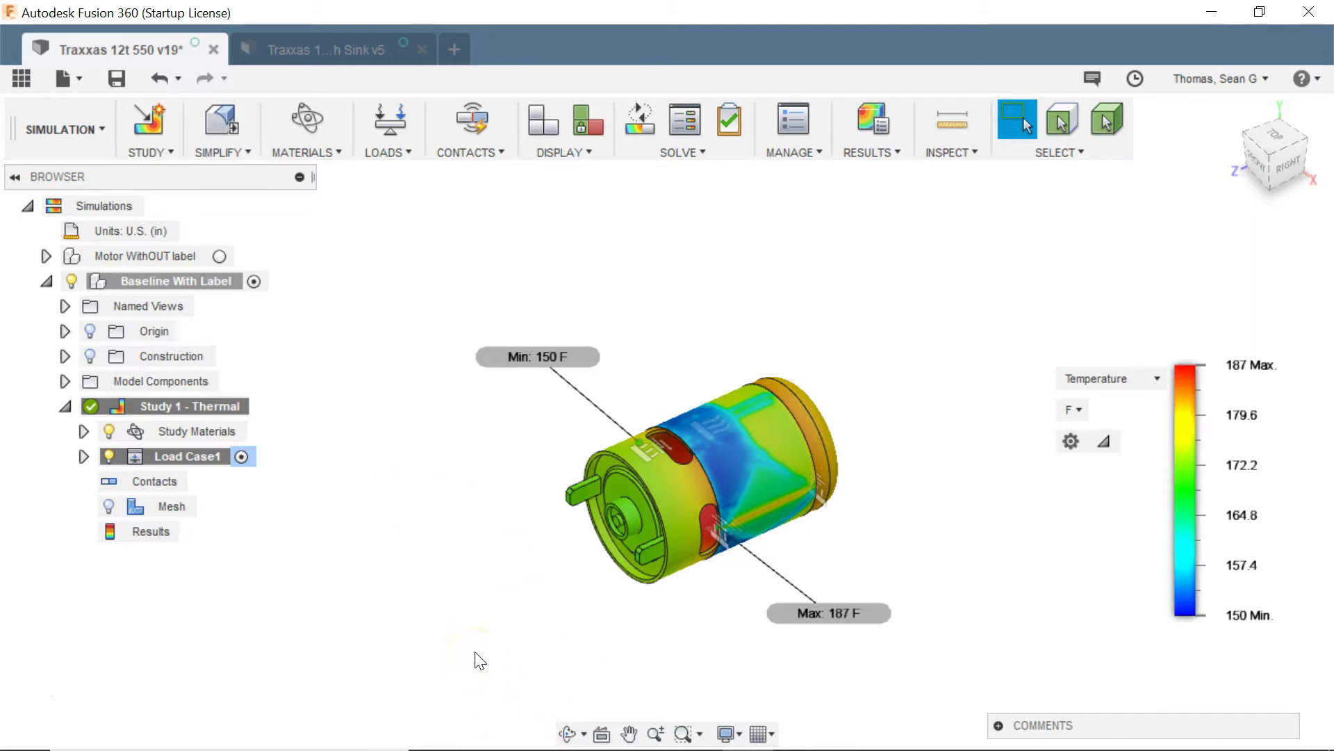
middle_click_drag(542, 543, 528, 486, "shift")
middle_click_drag(379, 345, 542, 582, "shift")
mouse_move(927, 459)
middle_mouse_down("shift")
mouse_move(890, 408)
mouse_move(924, 306)
mouse_move(987, 335)
middle_mouse_up("shift")
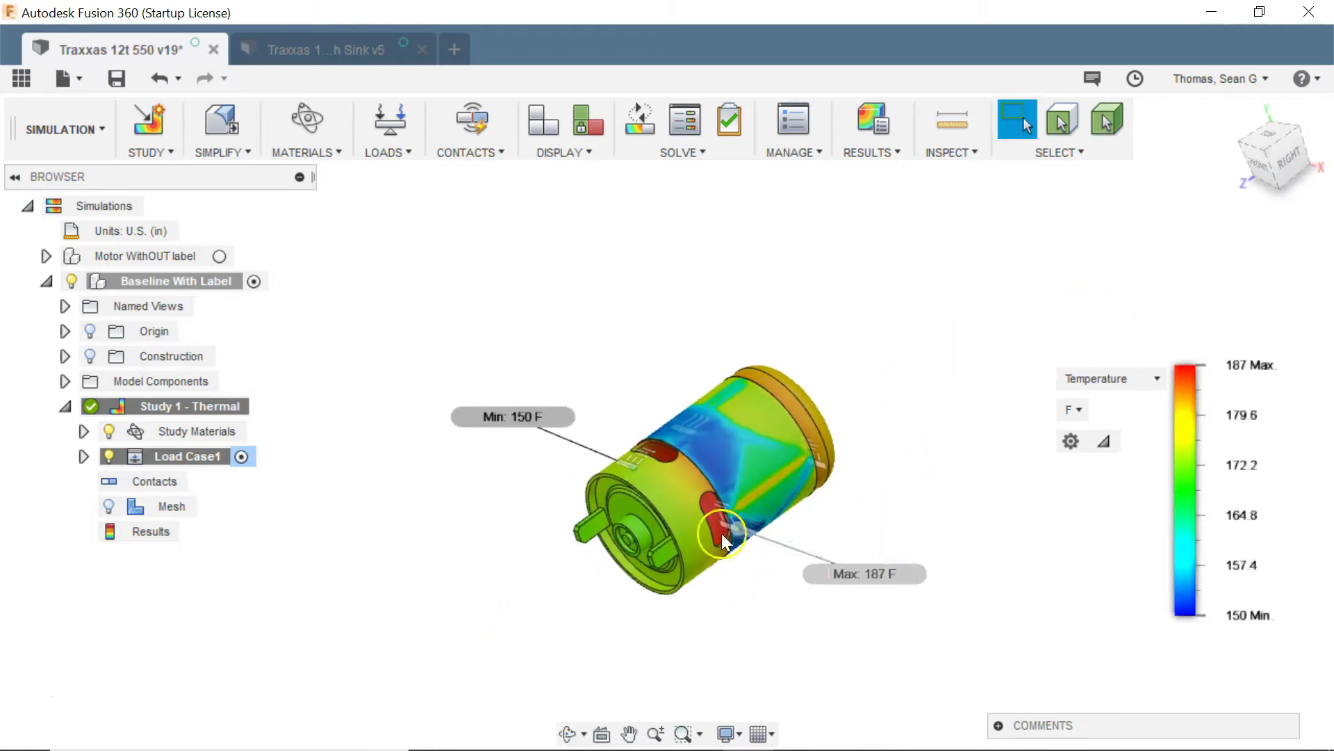
- Move the Max 187 F label below the motor, then return to the home view zoomed out
left_click(741, 440)
left_click(887, 580)
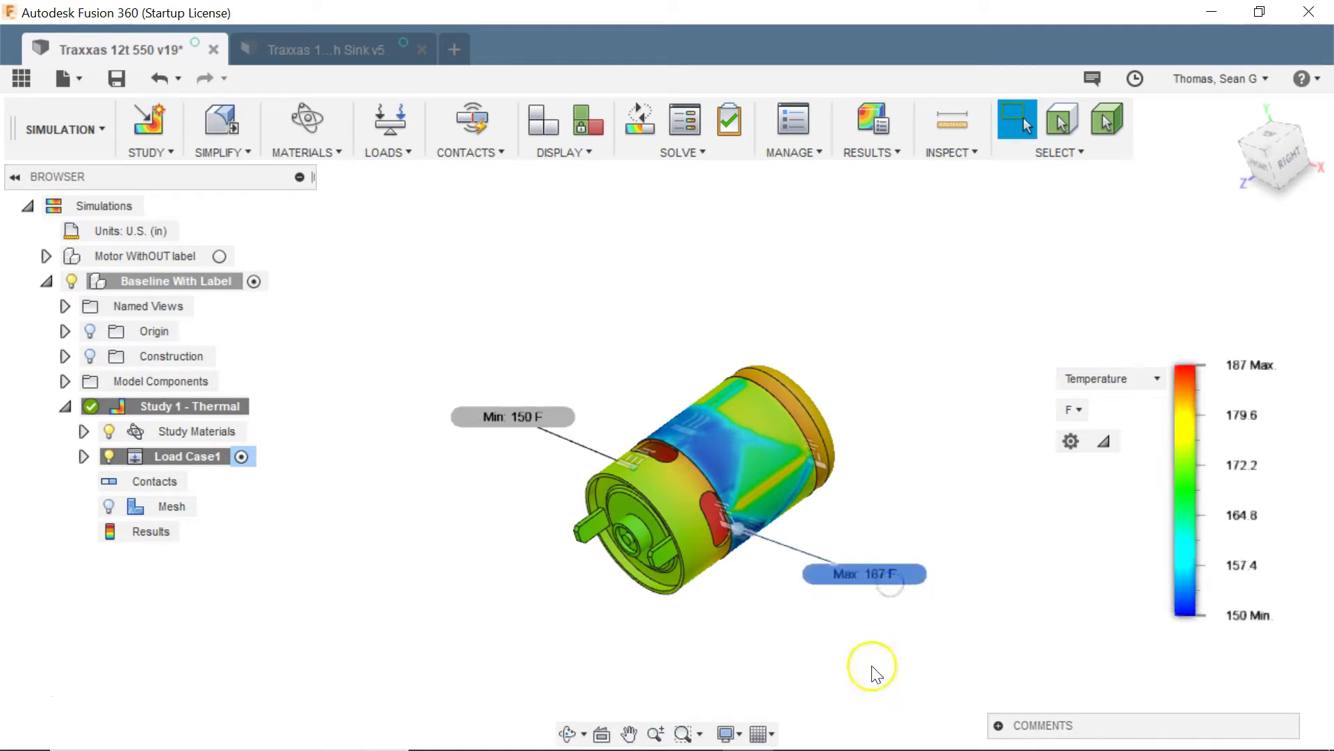
left_click(812, 663)
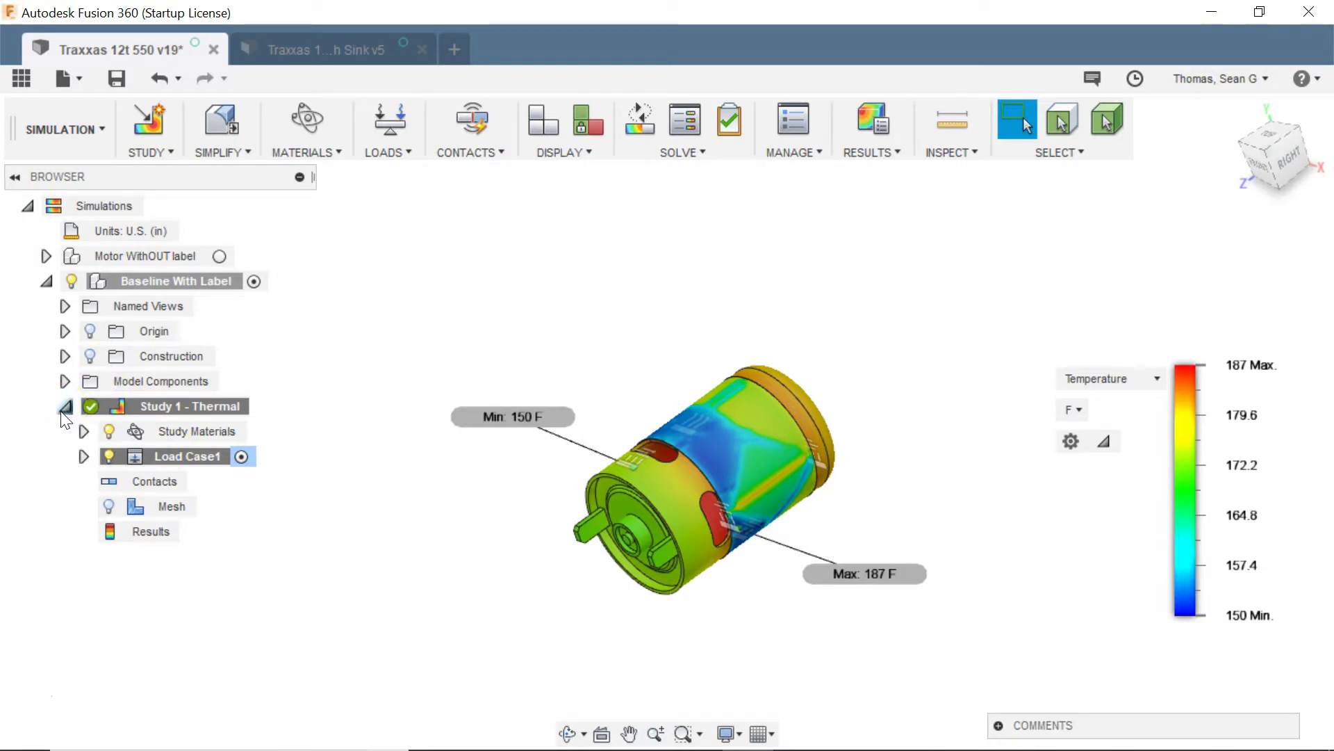
left_click_drag(871, 592, 793, 624)
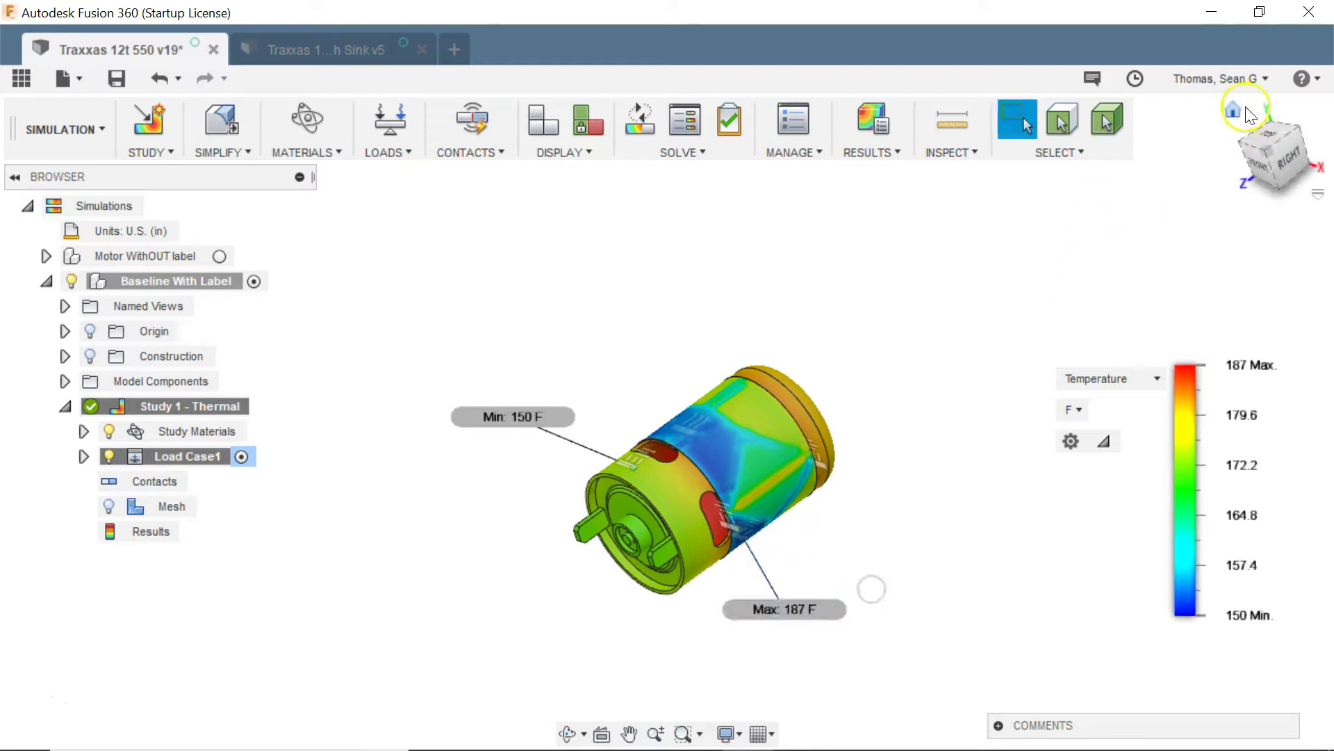
left_click(1232, 112)
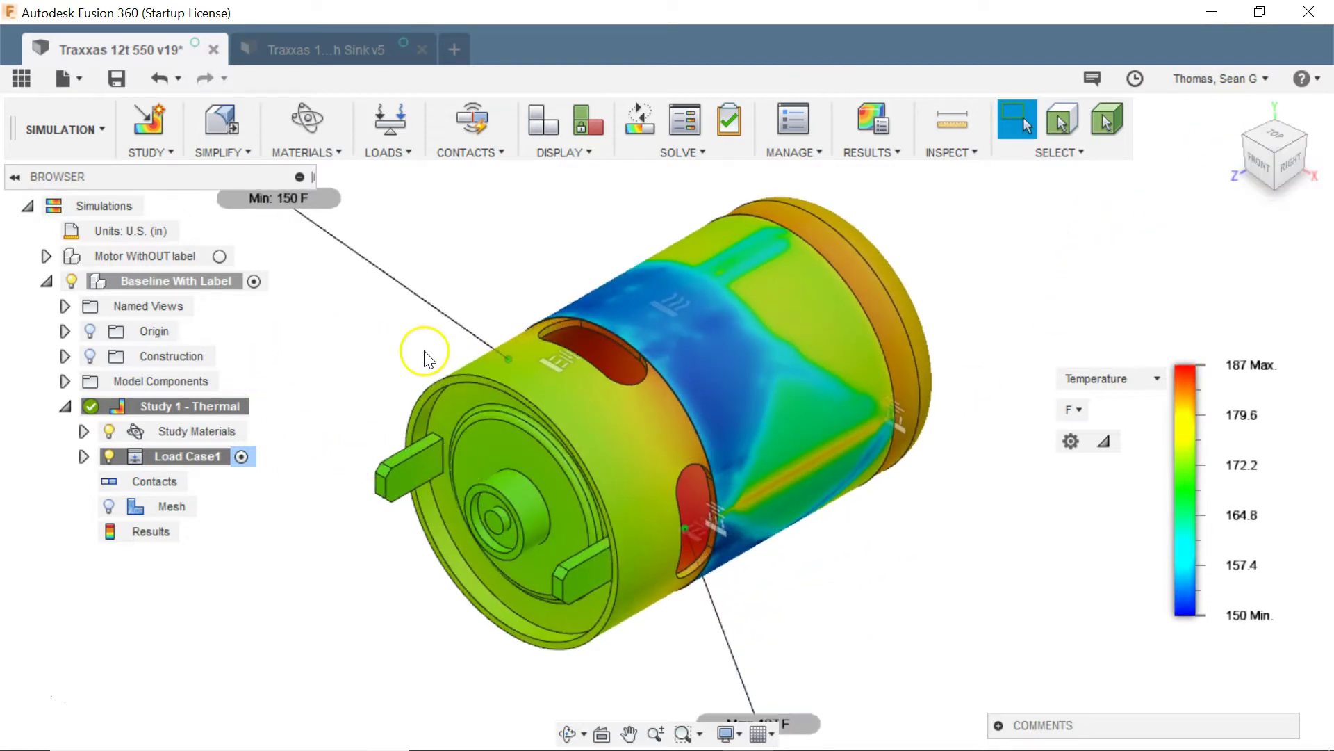
scroll(366, 456, "down", 5)
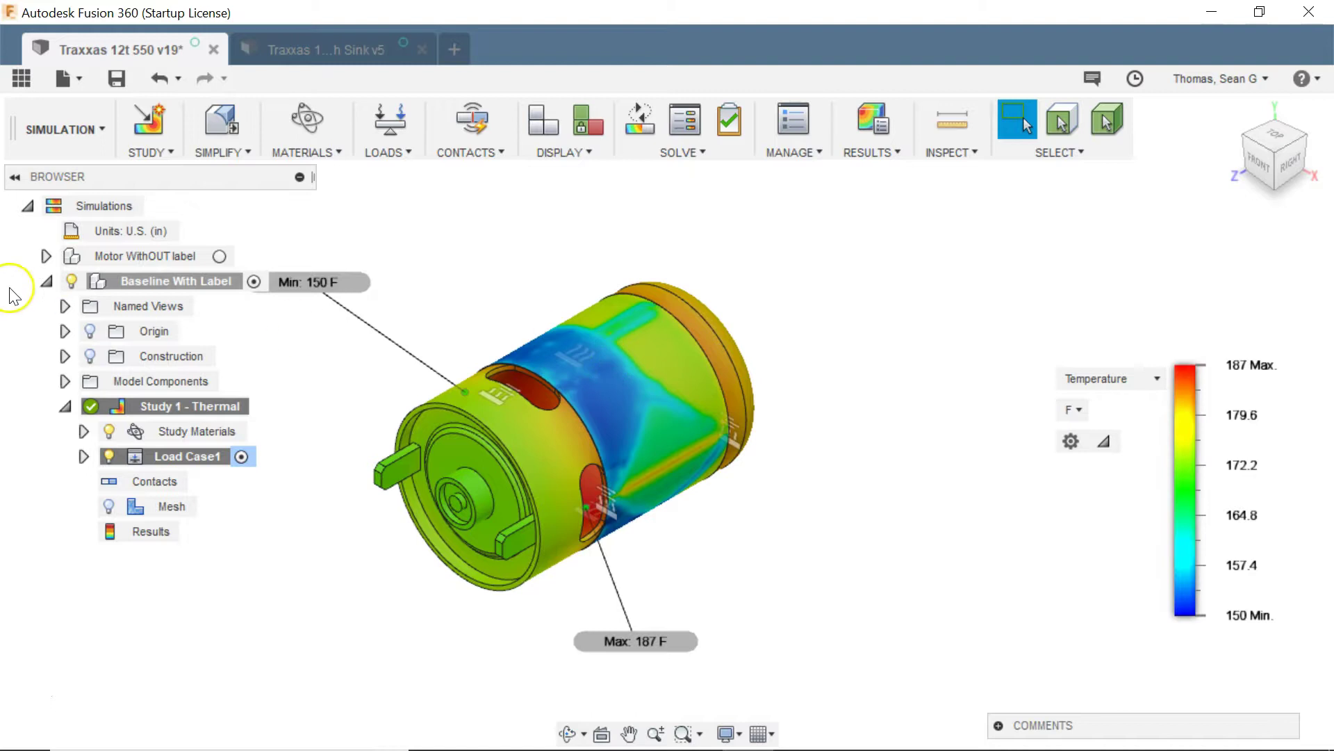
- Activate the Motor WithOUT label model and move its Max 179.6 F label right of the motor
left_click(133, 256)
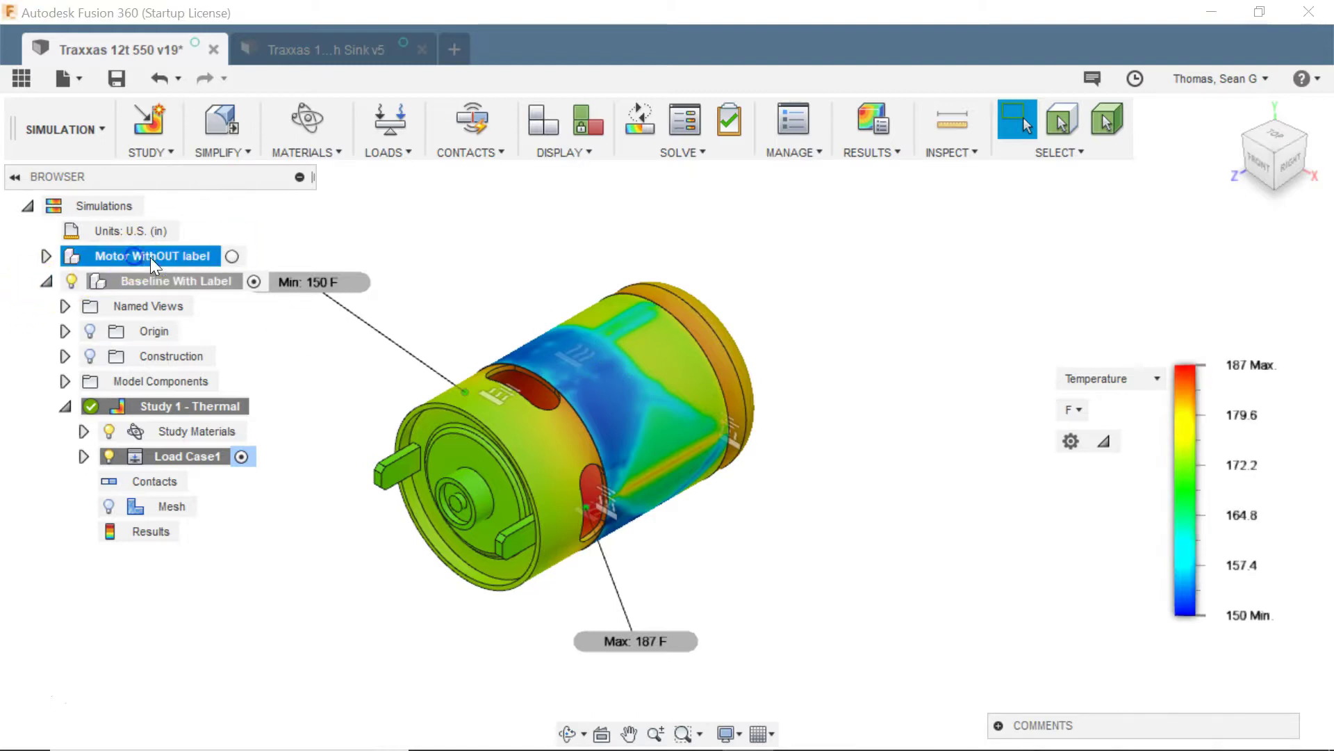
left_click(229, 255)
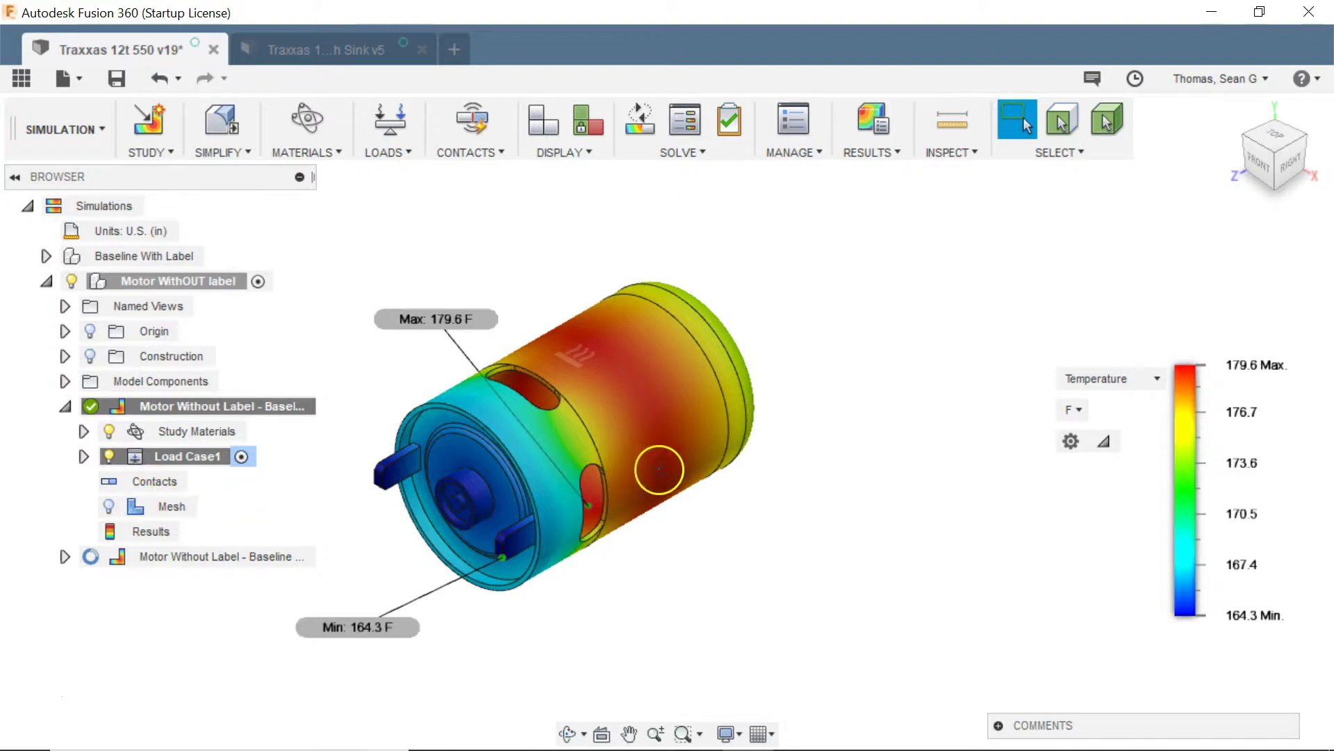
middle_click_drag(658, 469, 413, 478, "shift")
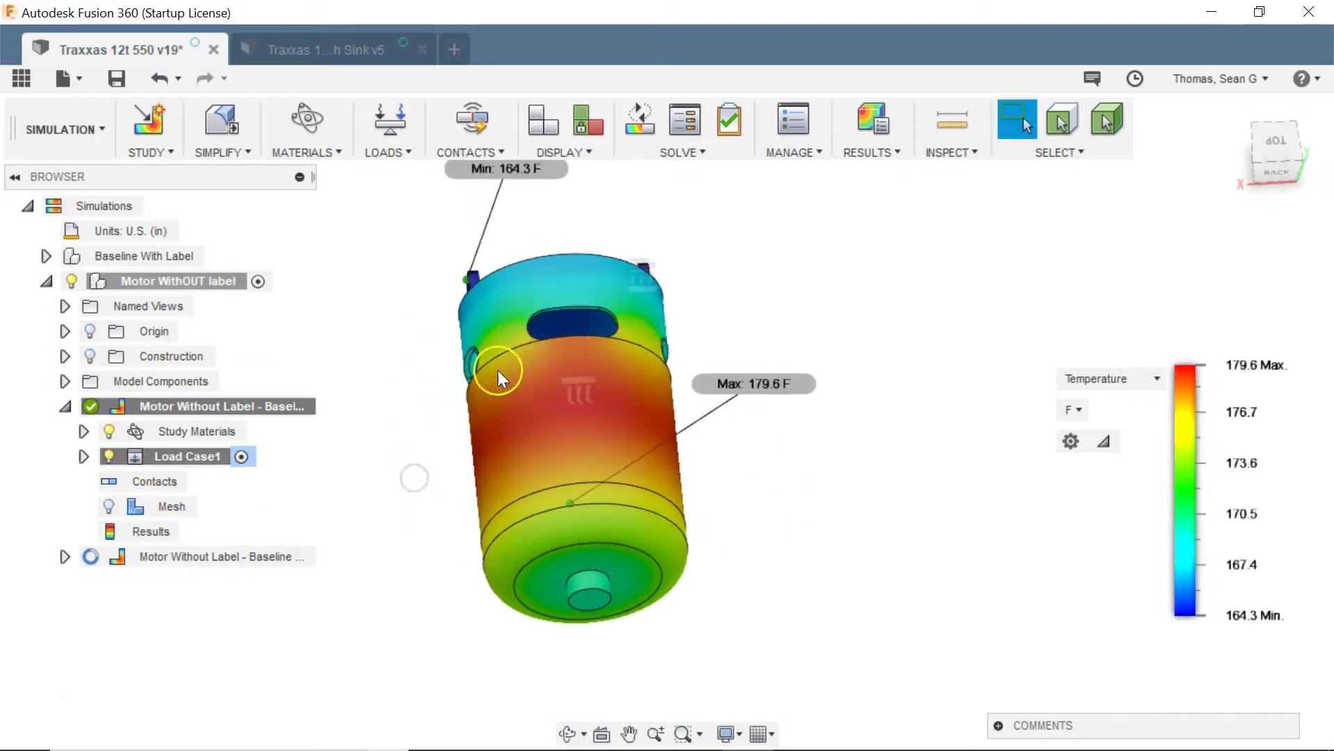
mouse_move(532, 394)
middle_mouse_down("shift")
mouse_move(709, 396)
mouse_move(694, 416)
middle_mouse_up("shift")
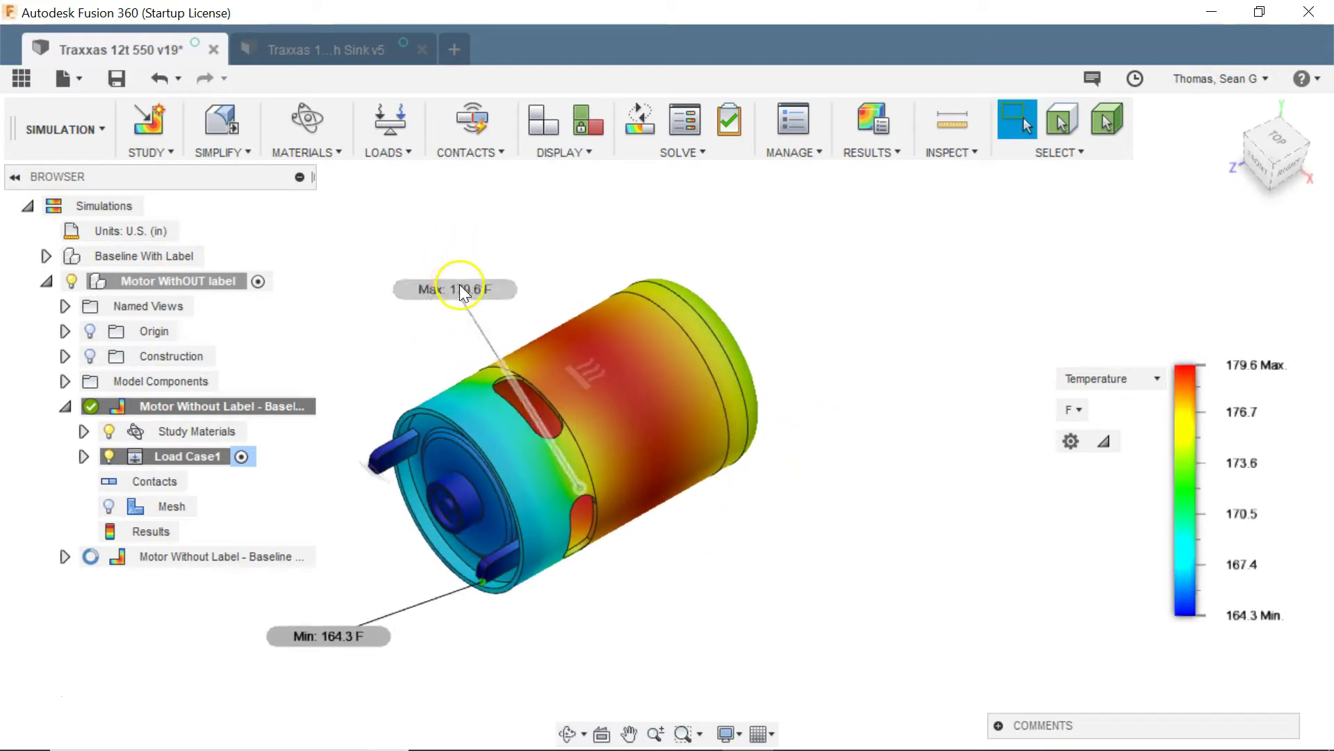
left_click_drag(790, 289, 838, 338)
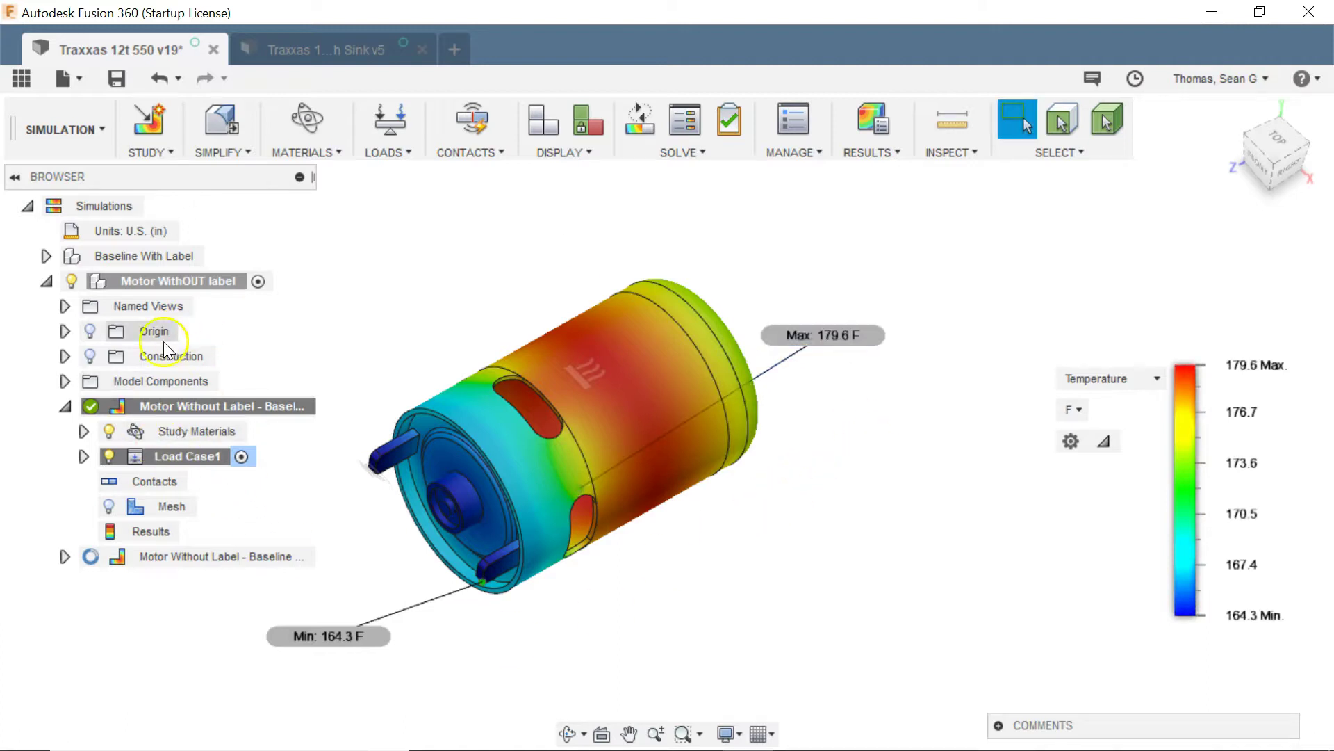
- Briefly reactivate Baseline With Label, then make Motor WithOUT label active again
left_click(227, 257)
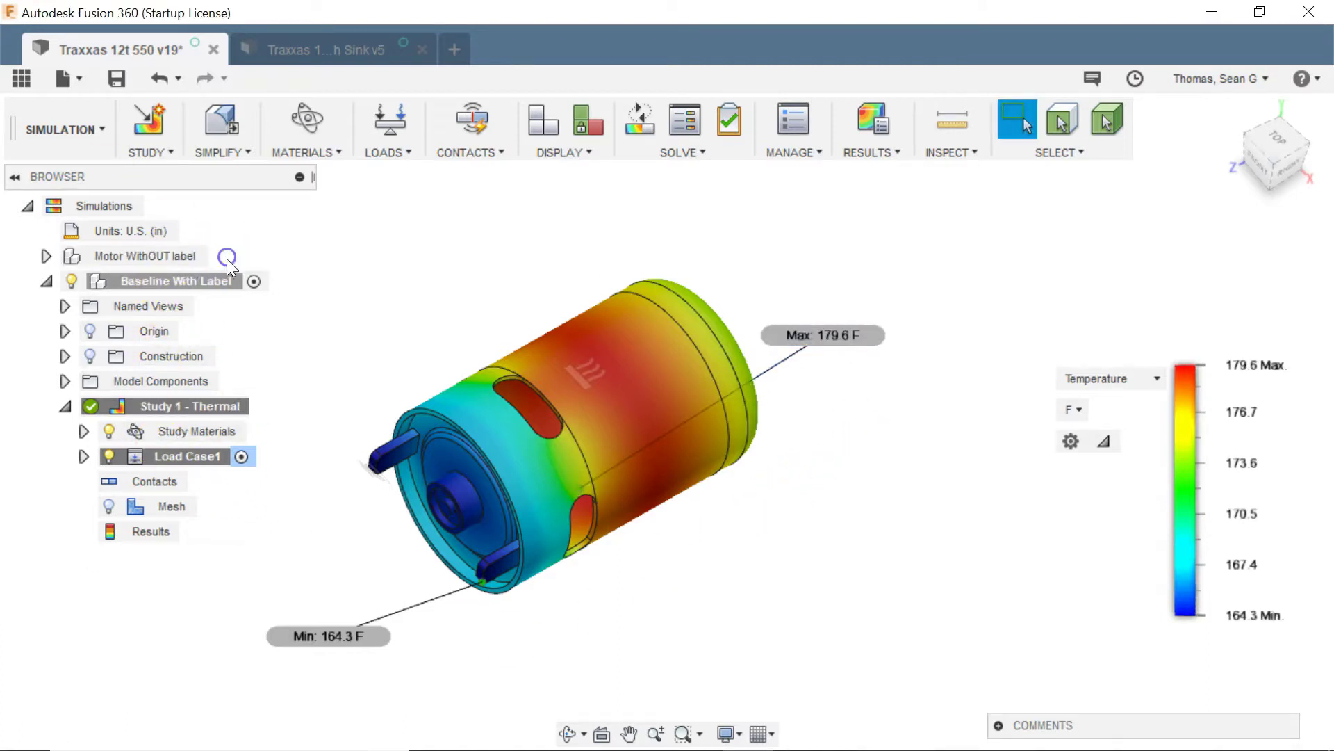
left_click(611, 633)
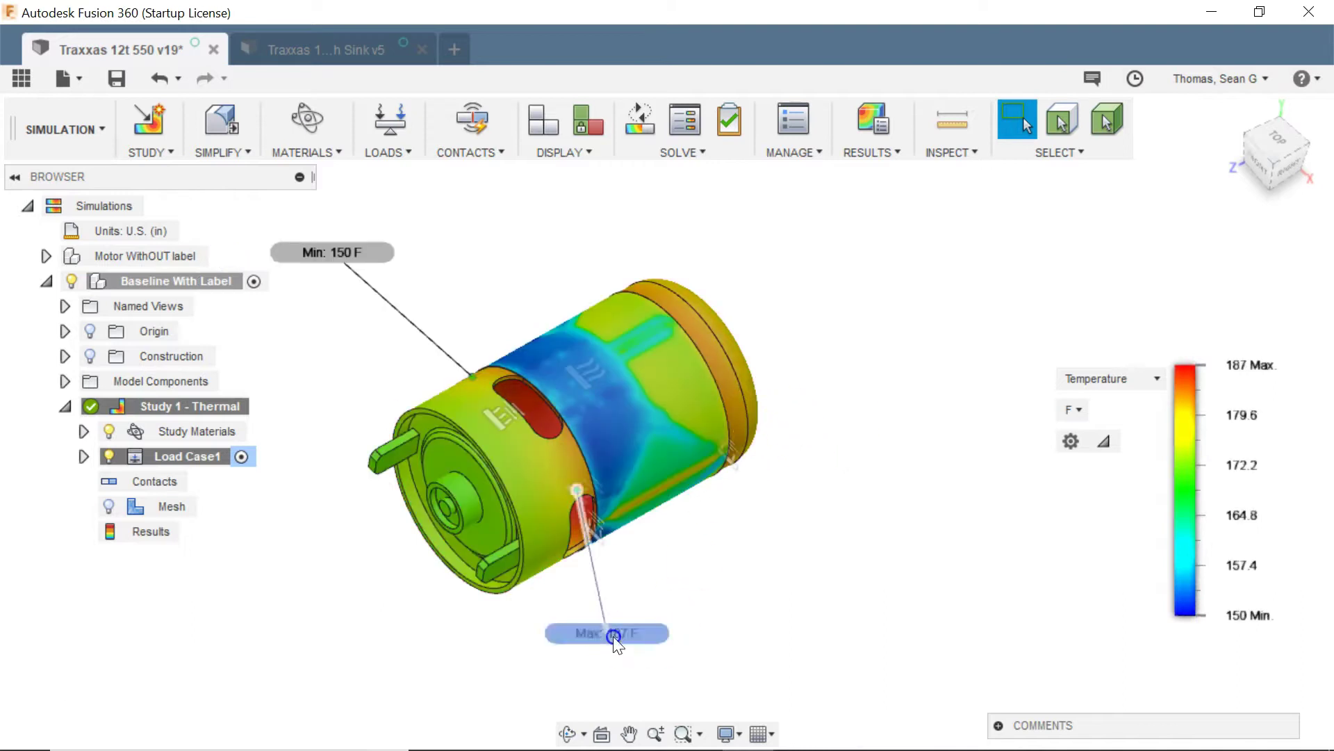
left_click(228, 256)
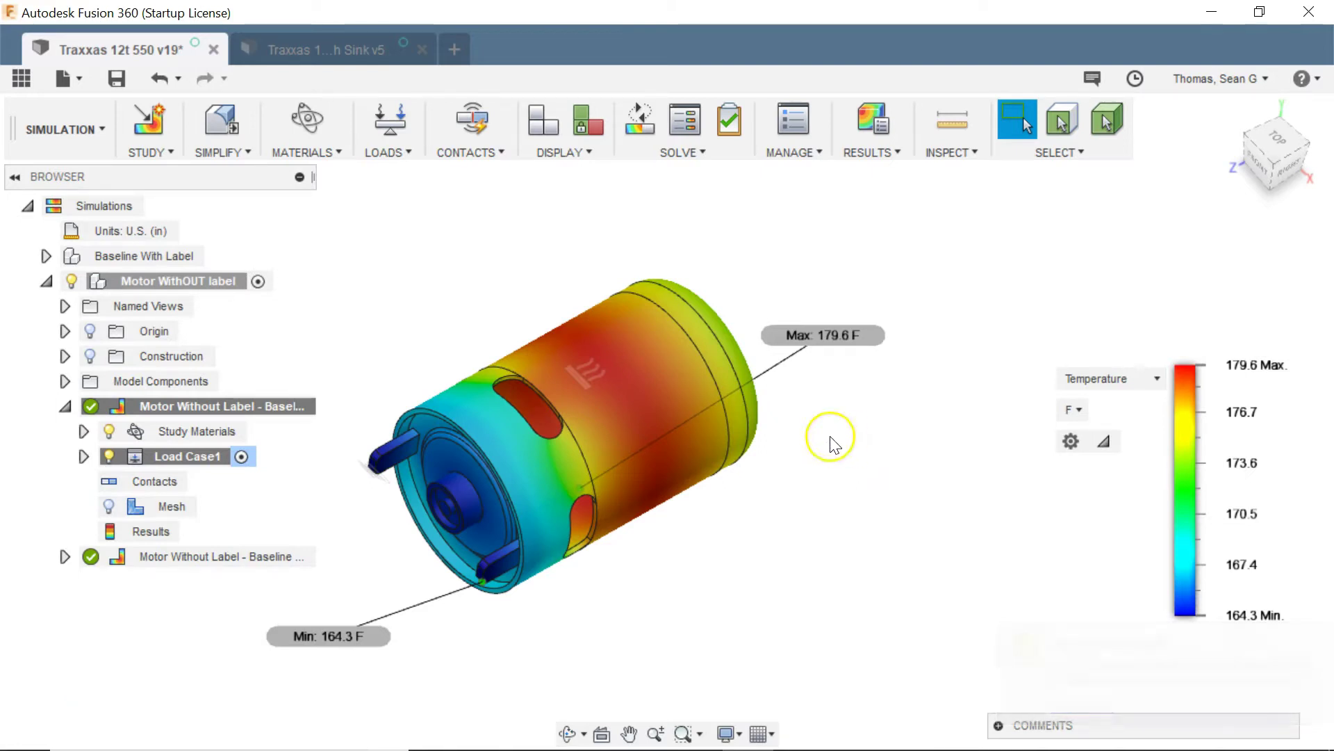
left_click(879, 510)
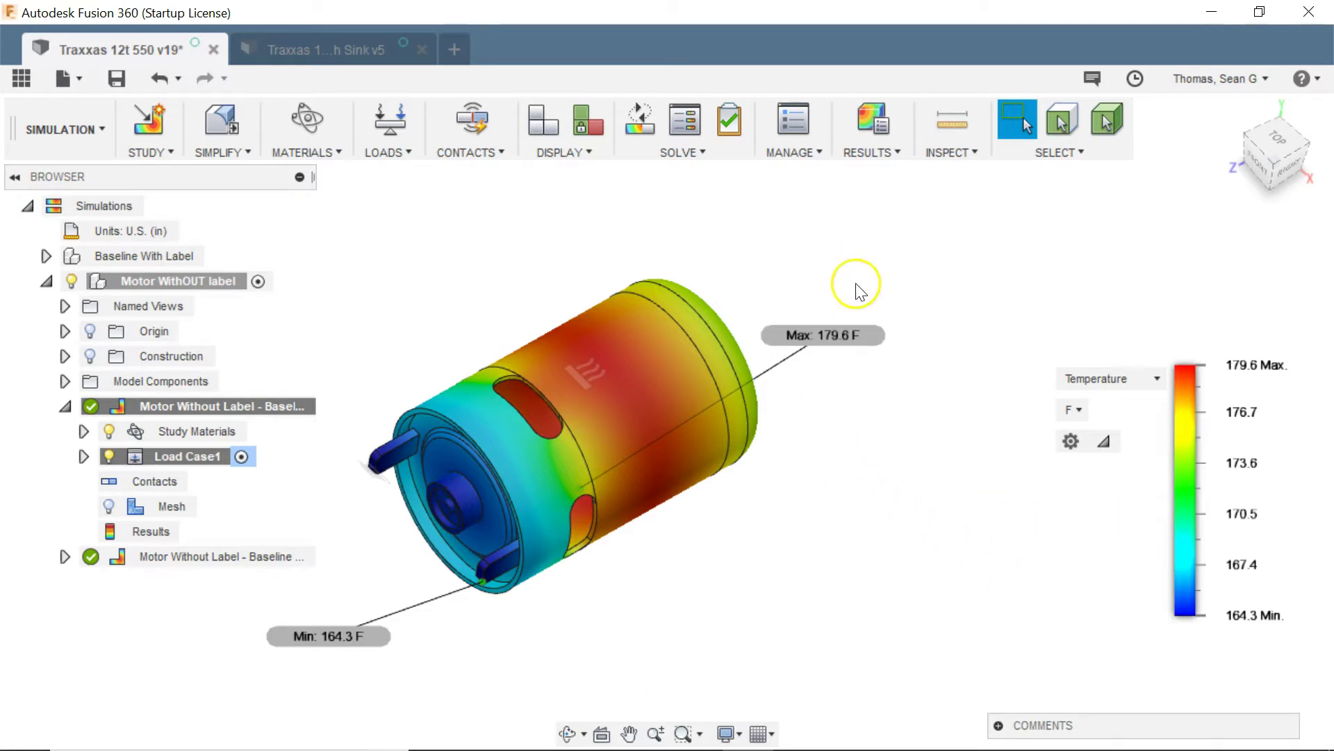
- On the heat-sink motor document, show Min/Max labels and move the Max 154.1 F label off the model
left_click(355, 54)
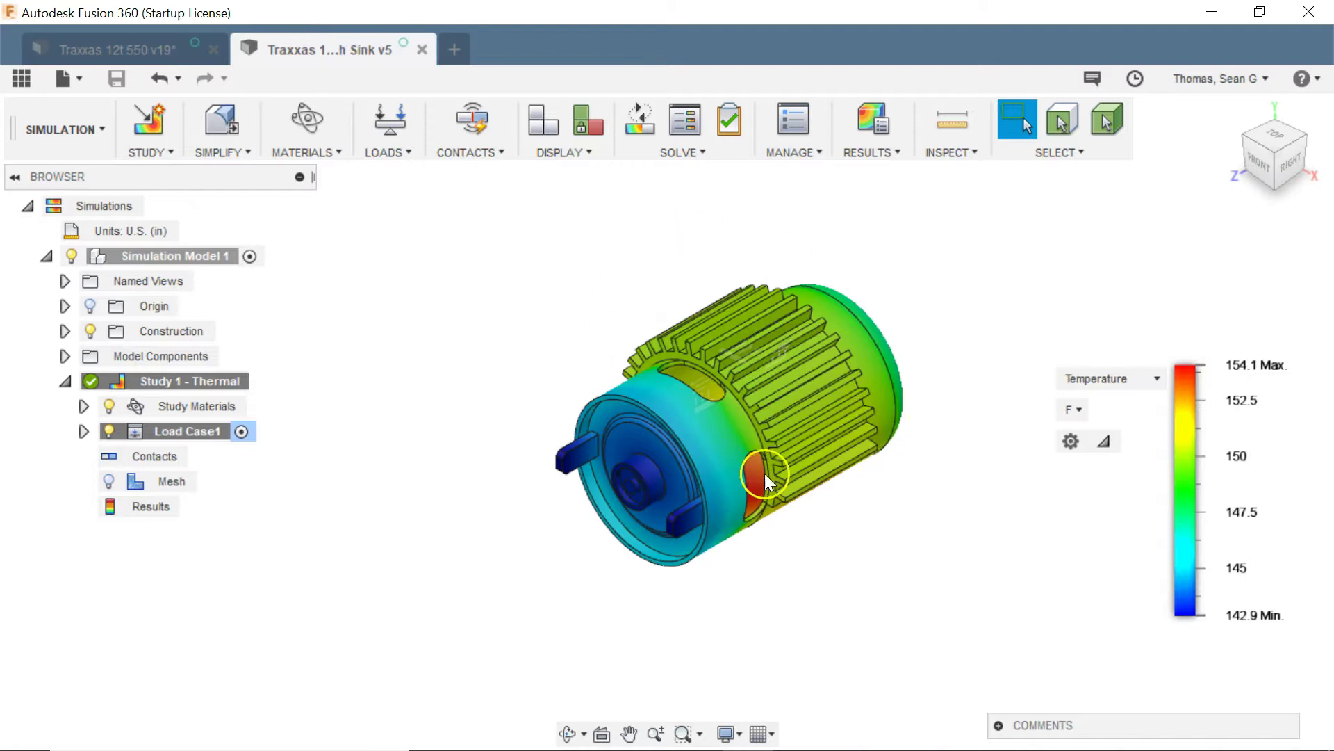
left_click(947, 153)
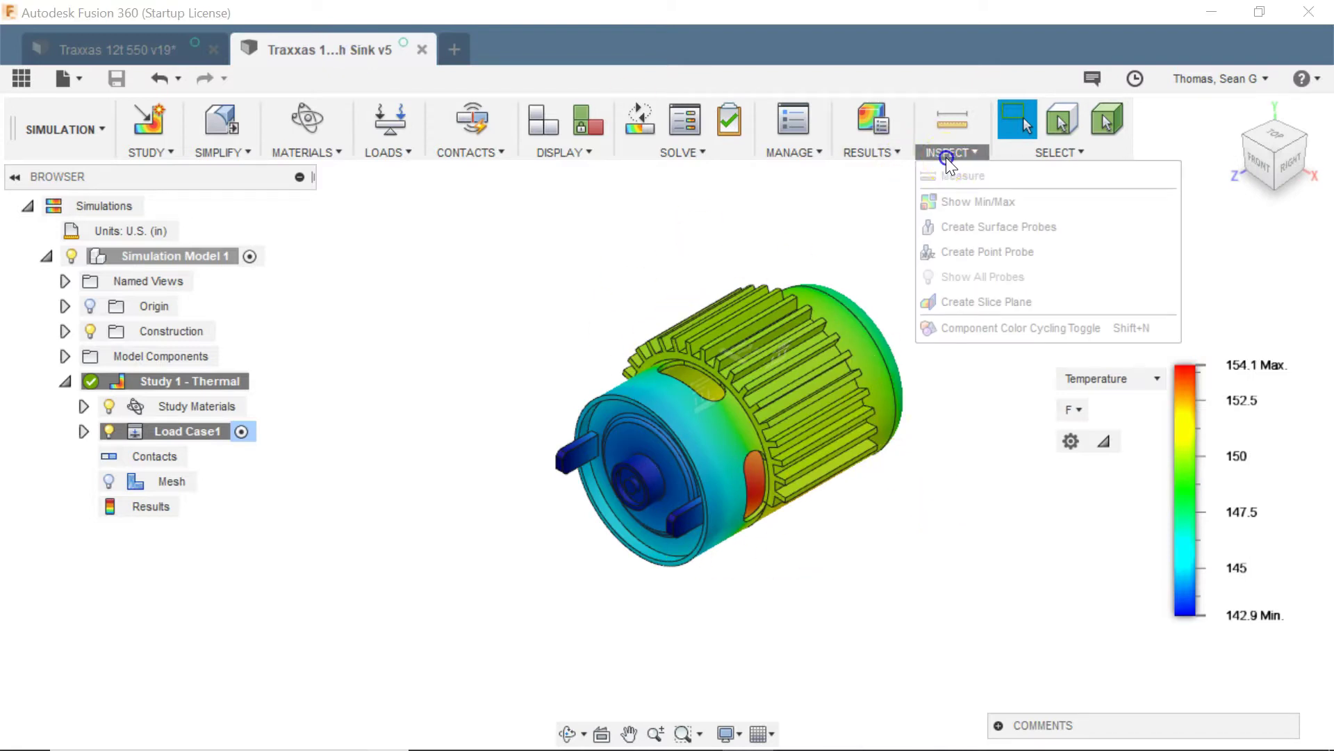
left_click(966, 201)
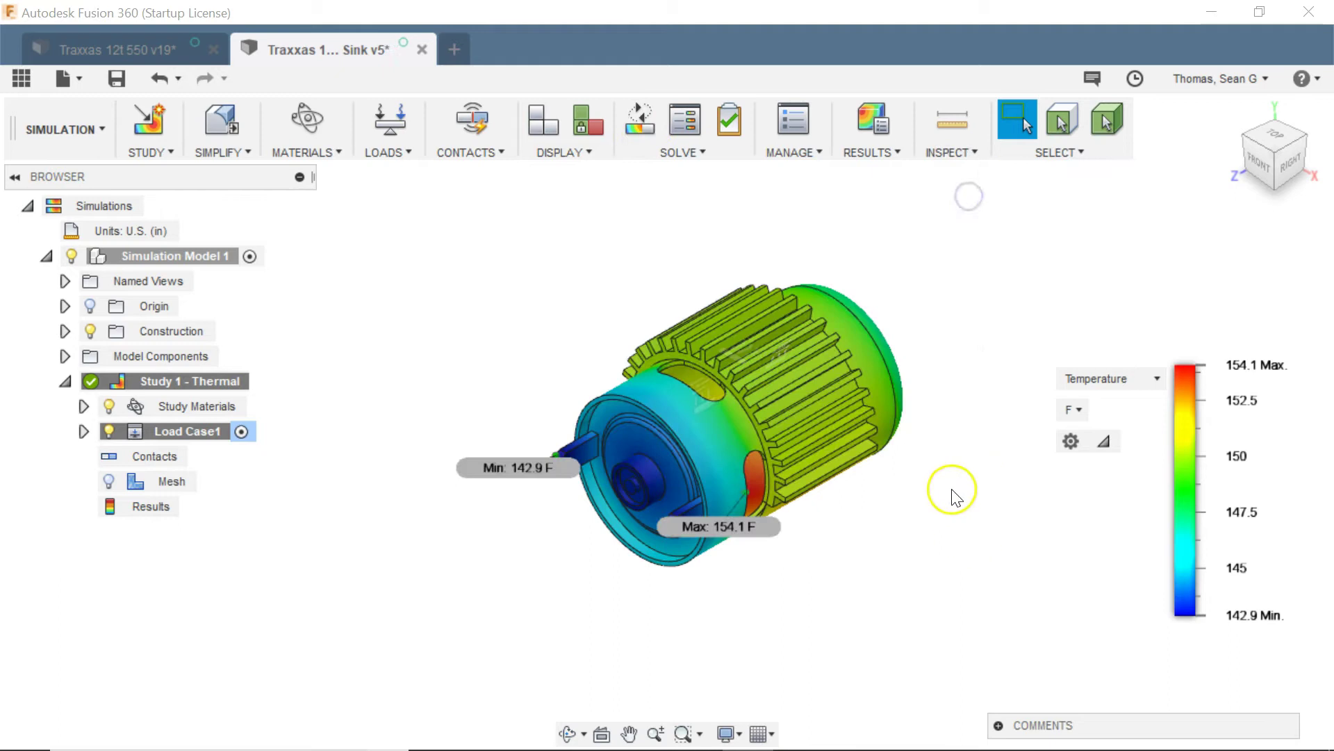
left_click_drag(731, 532, 828, 596)
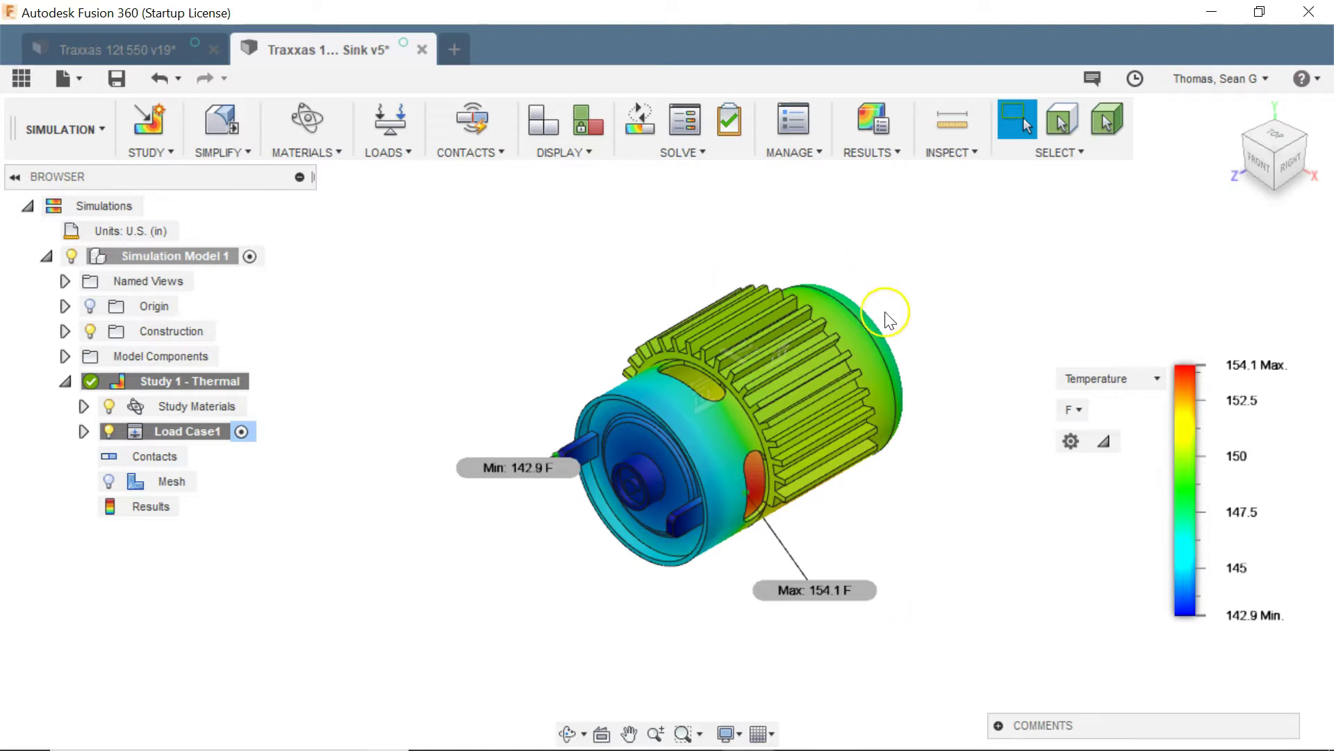
- Orbit around the finned heat-sink motor, then return to the original motor document
middle_click_drag(886, 320, 670, 327, "shift")
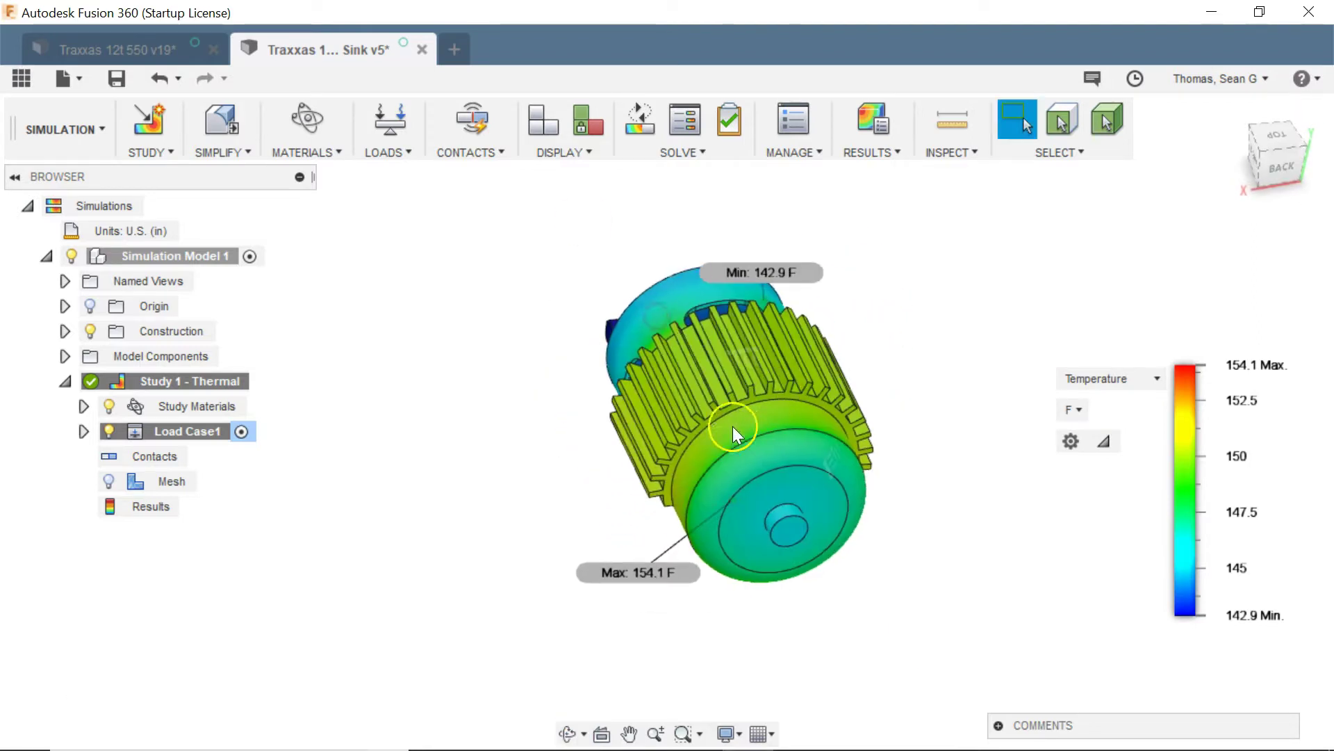
middle_click_drag(566, 587, 825, 614, "shift")
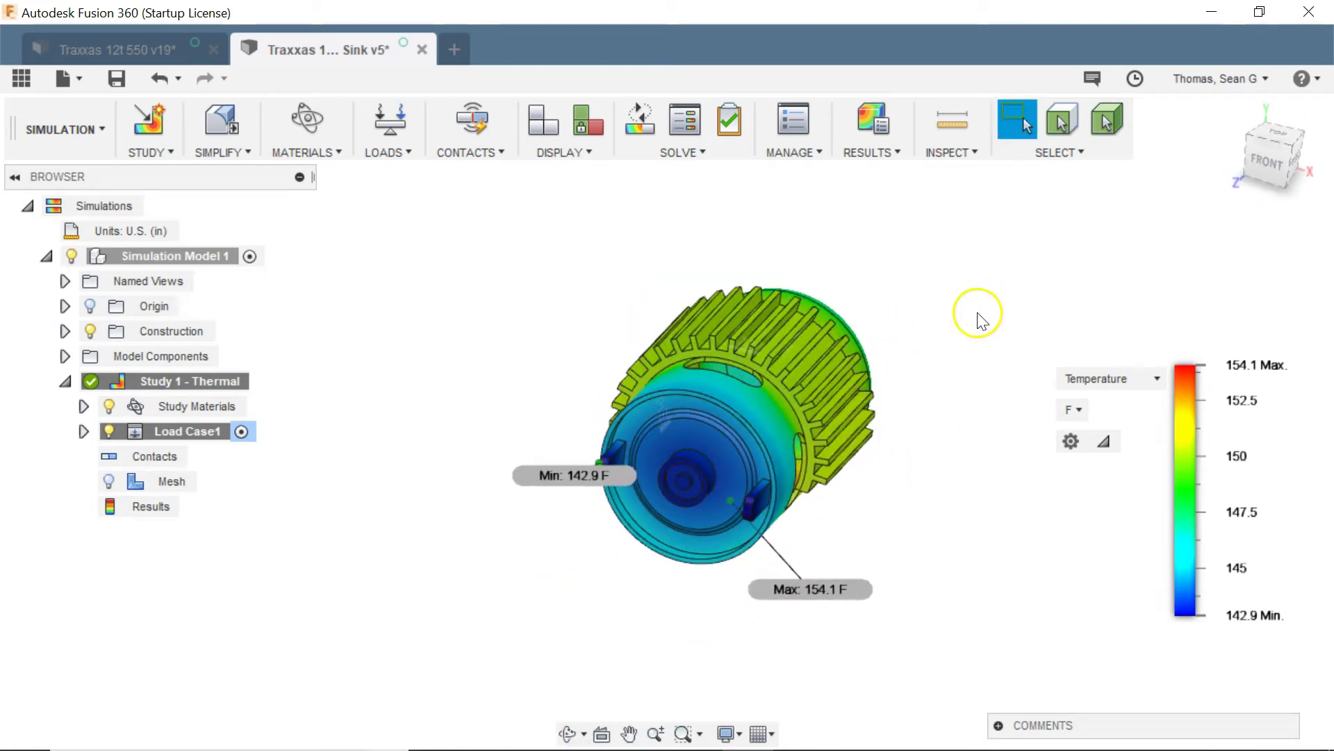
middle_click_drag(632, 190, 895, 299, "shift")
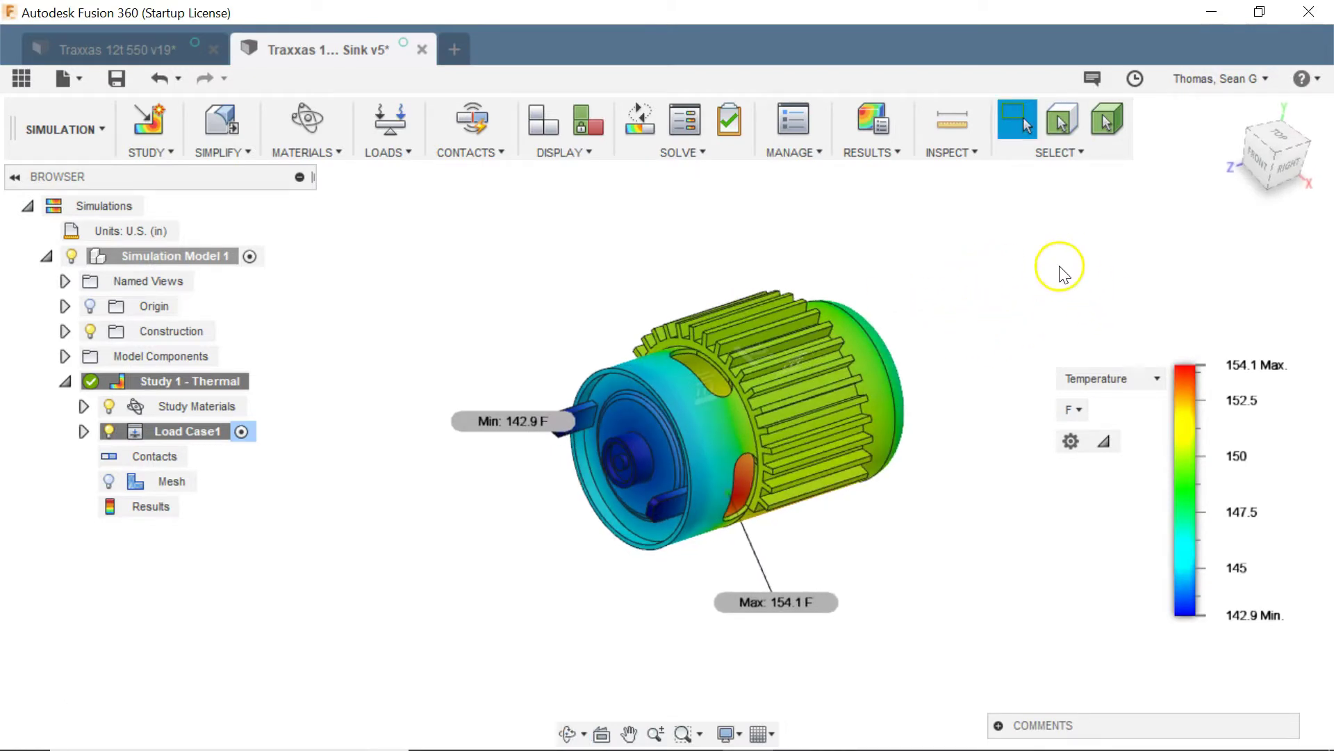
middle_click_drag(1025, 309, 941, 262, "shift")
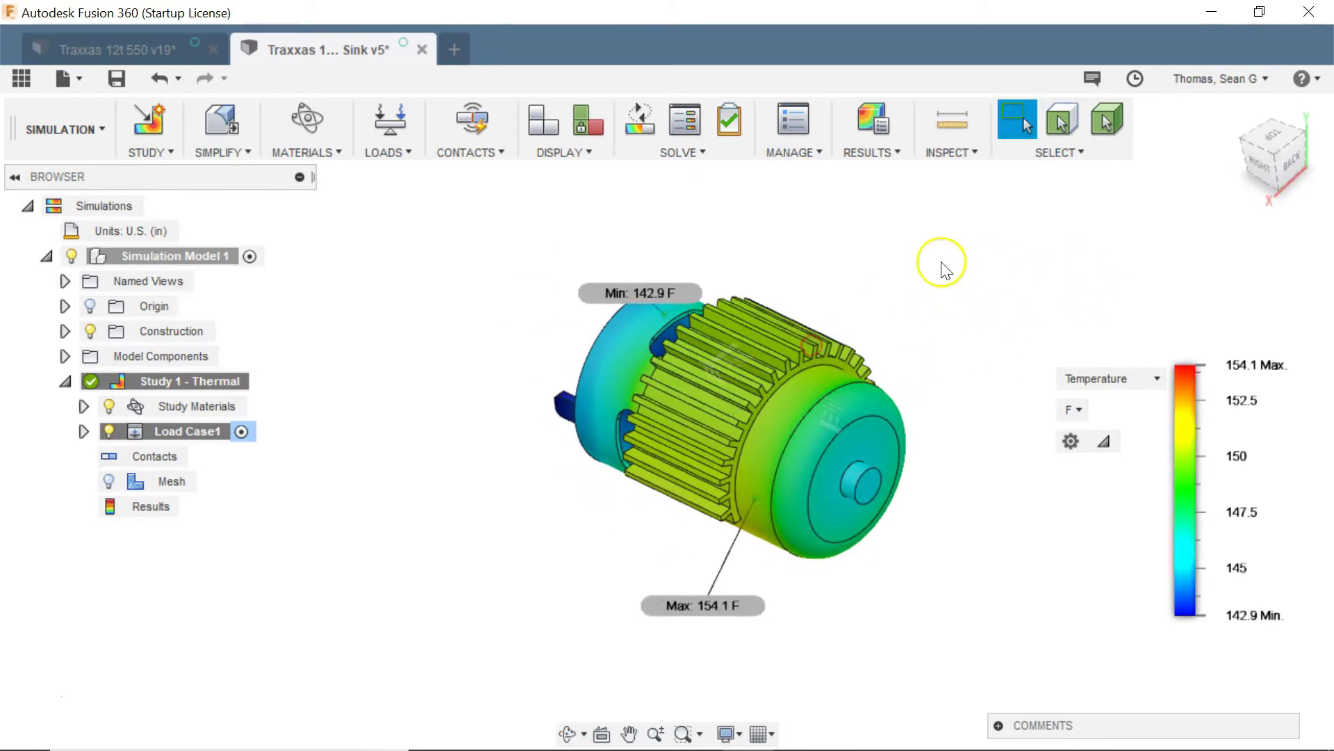
left_click(123, 44)
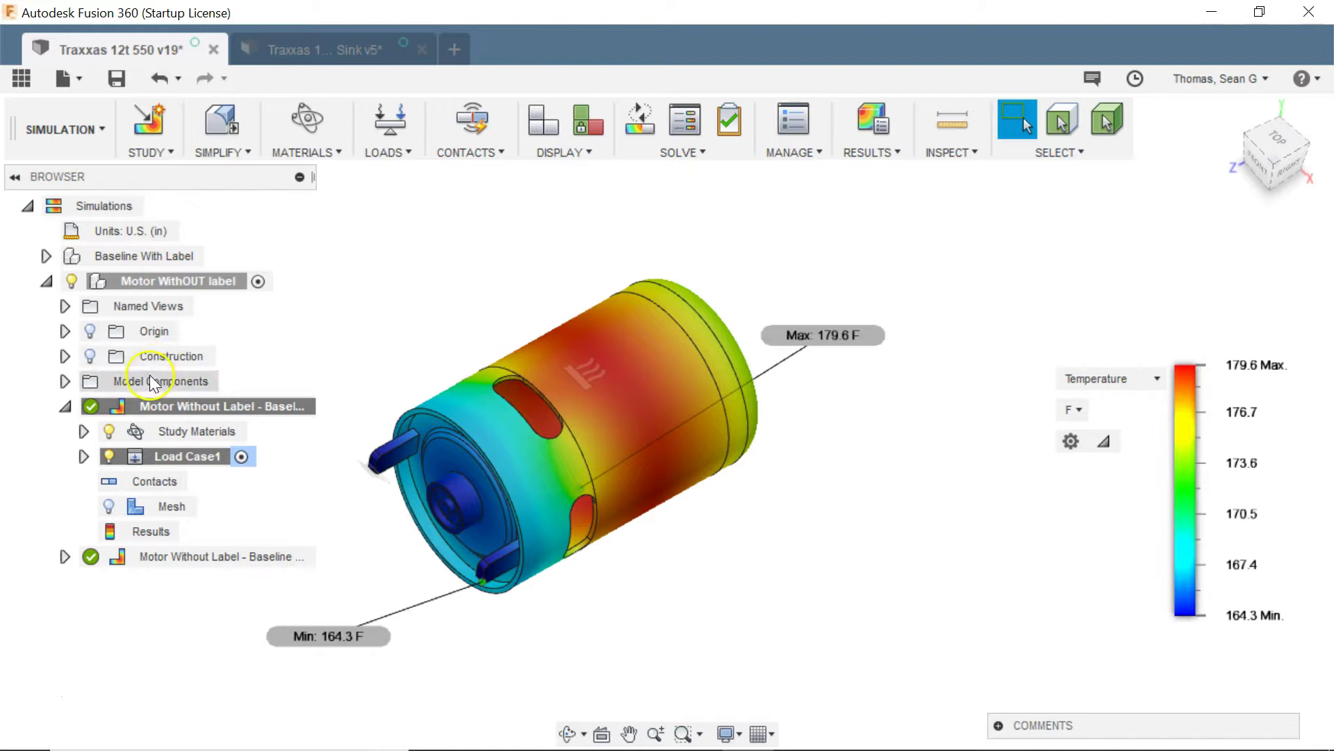
- Make the Motor Without Label - Baseline (2) study active and view its result
left_click(151, 257)
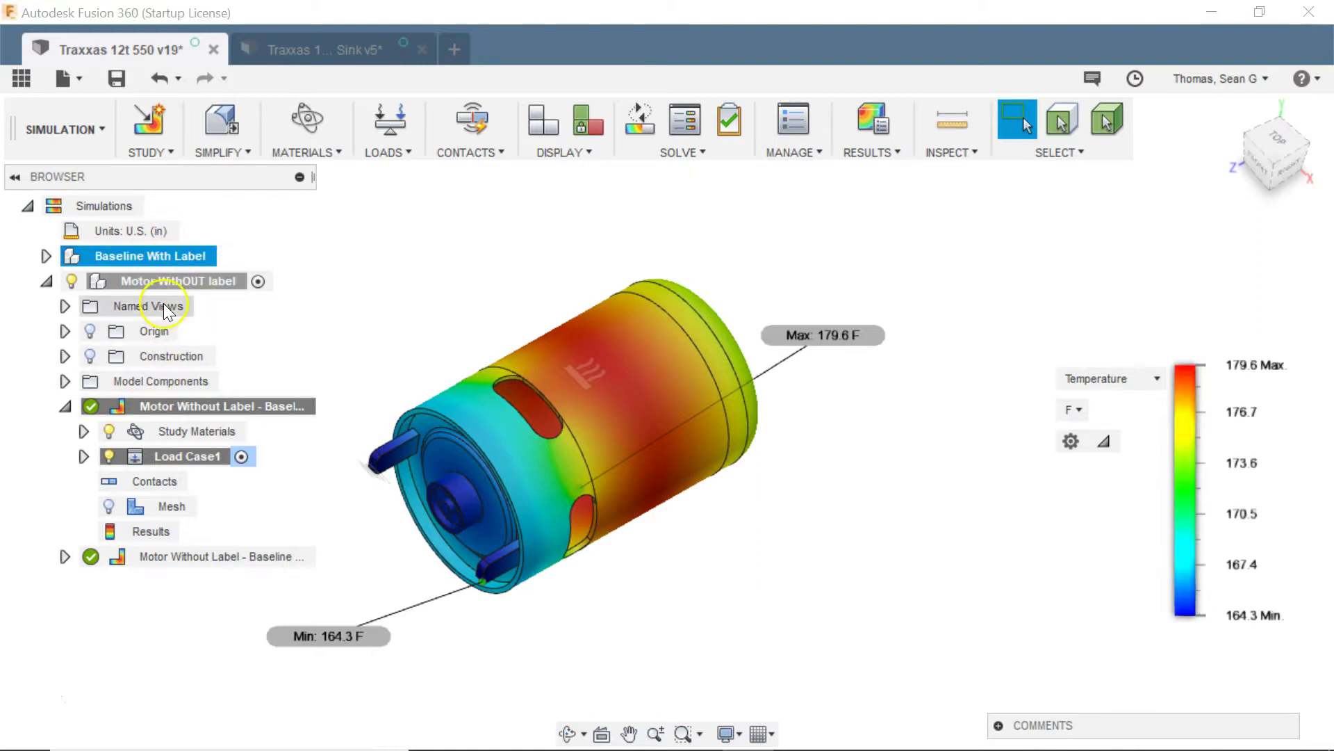
left_click(236, 557)
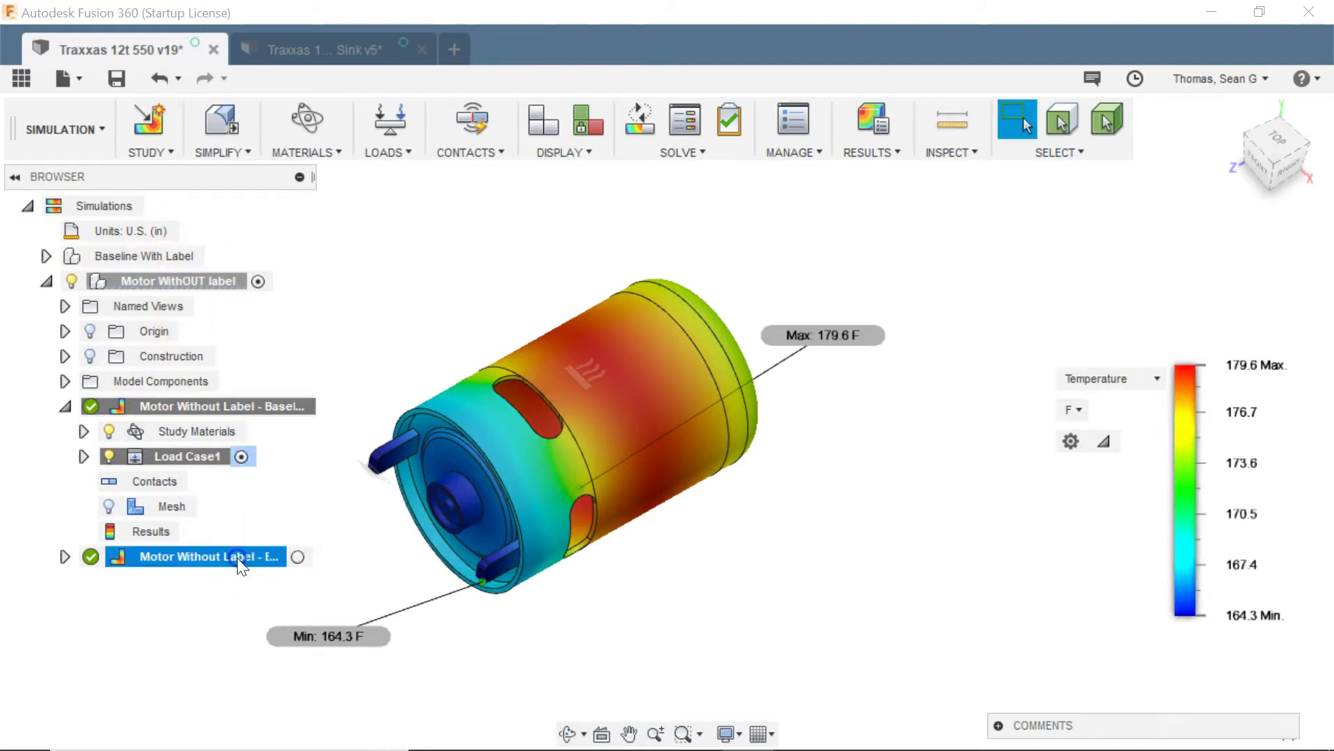
left_click(298, 556)
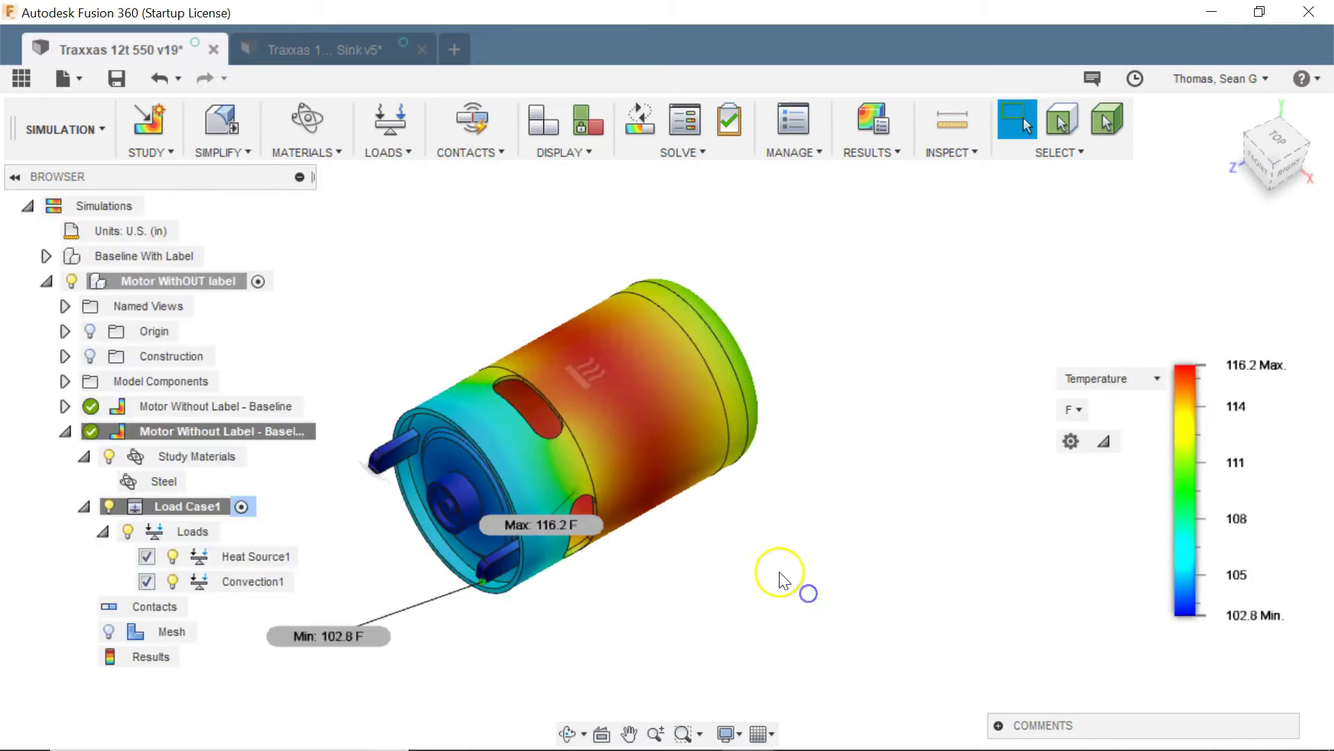
middle_click_drag(784, 581, 723, 530, "shift")
left_click_drag(541, 545, 724, 593)
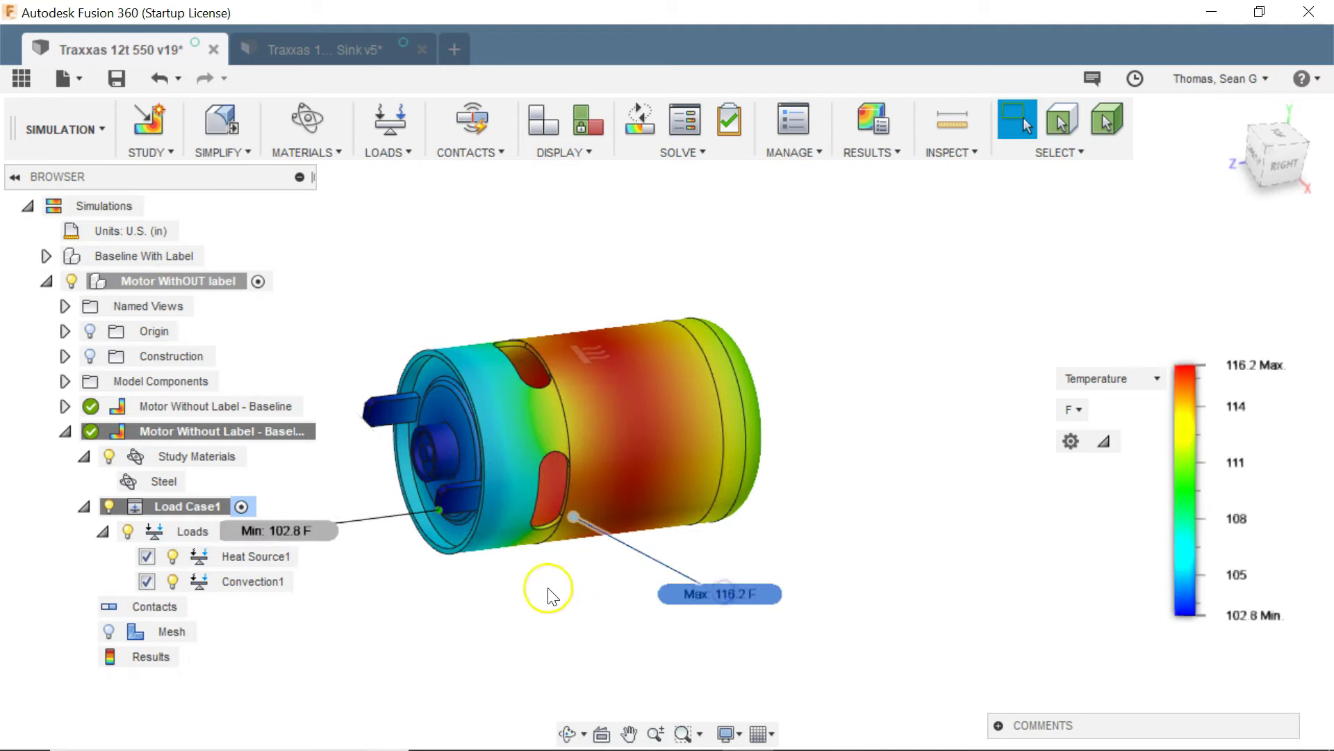
middle_click_drag(549, 597, 624, 623, "shift")
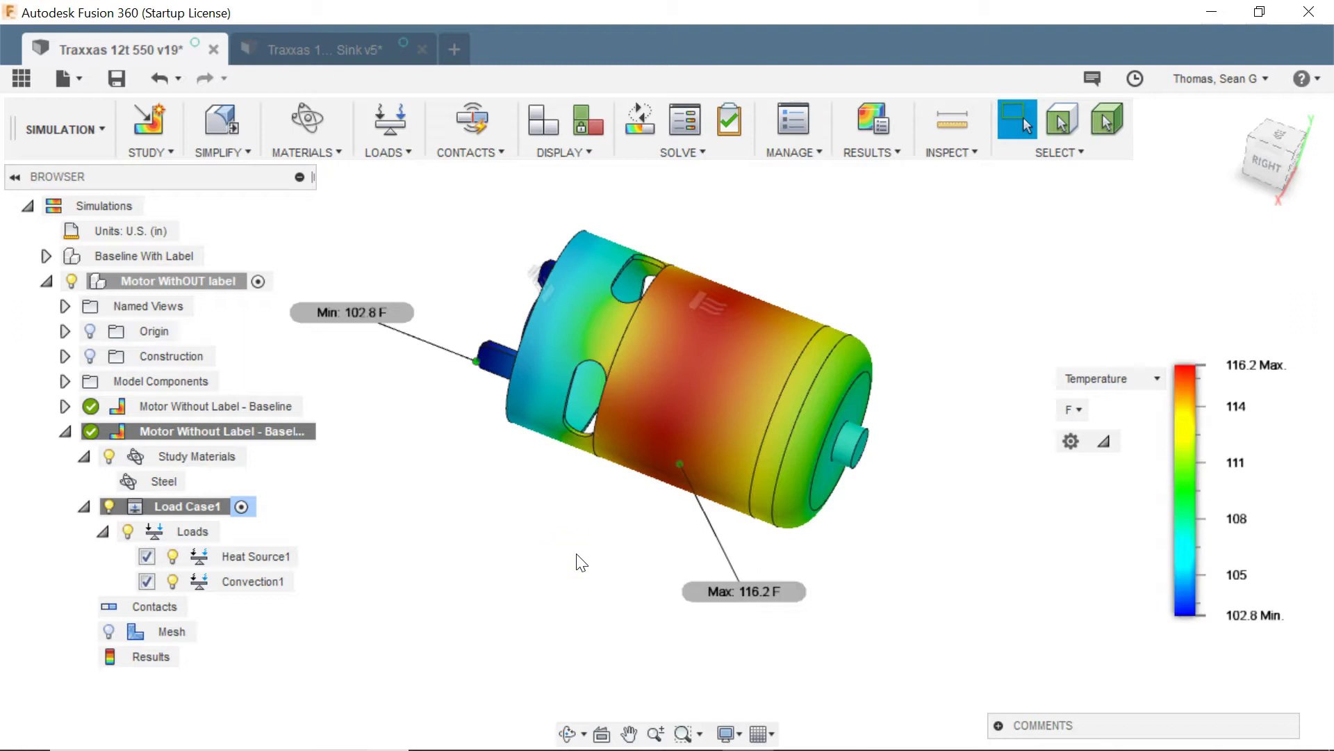
- Orbit the motor to inspect its hot side and shaft end
middle_click_drag(853, 528, 966, 417, "shift")
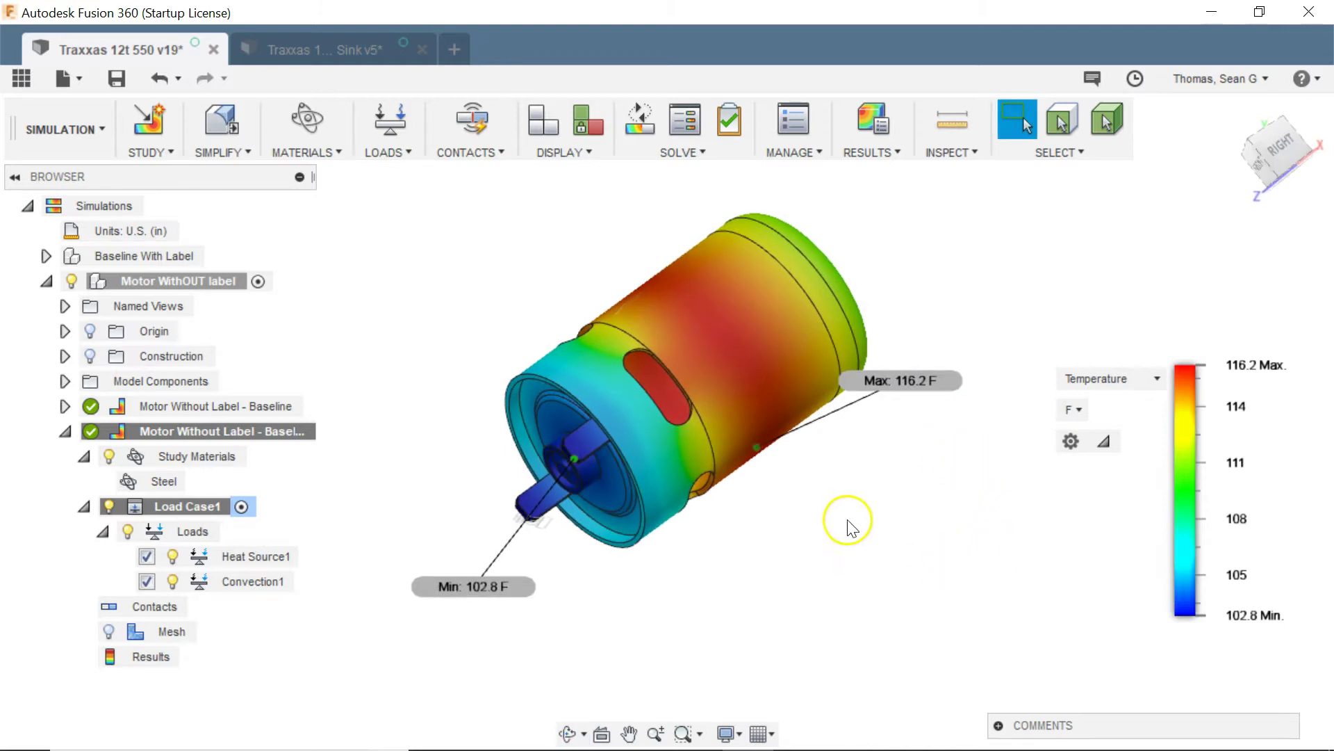
middle_click_drag(848, 524, 625, 486, "shift")
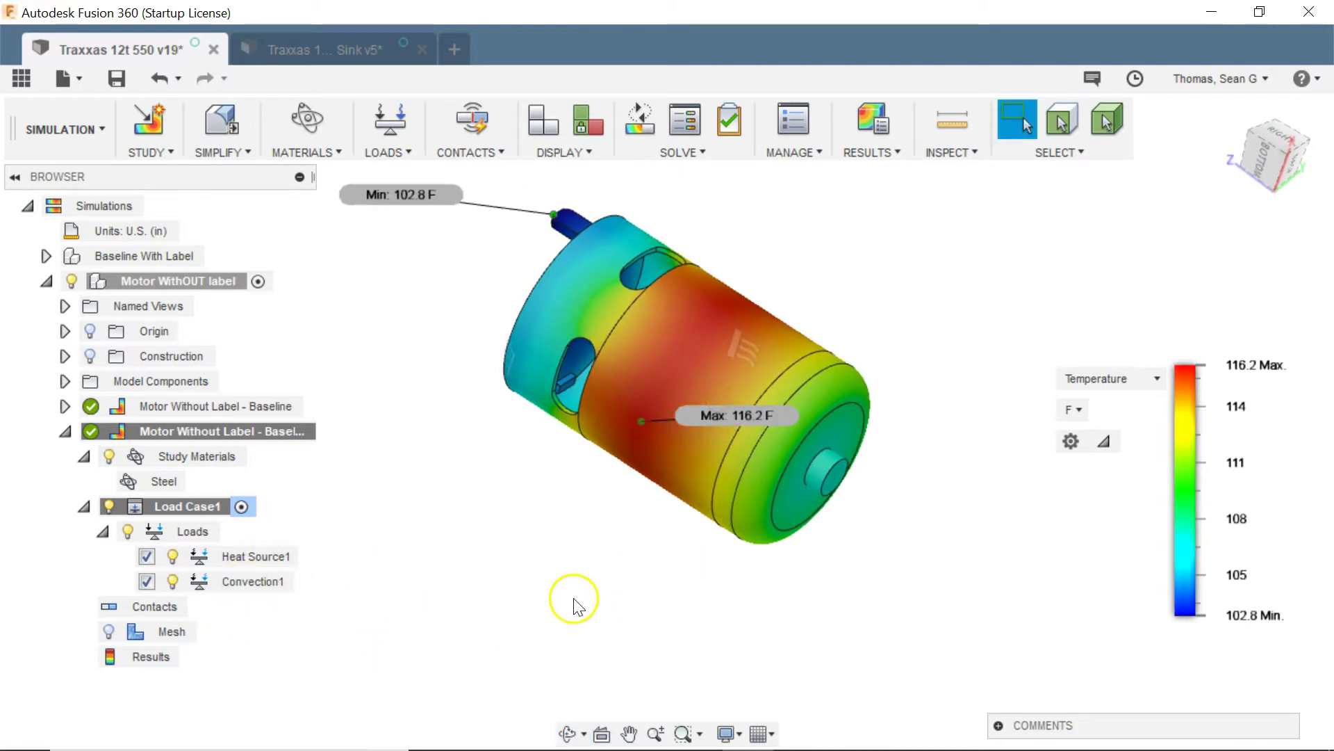
middle_click_drag(560, 580, 612, 602, "shift")
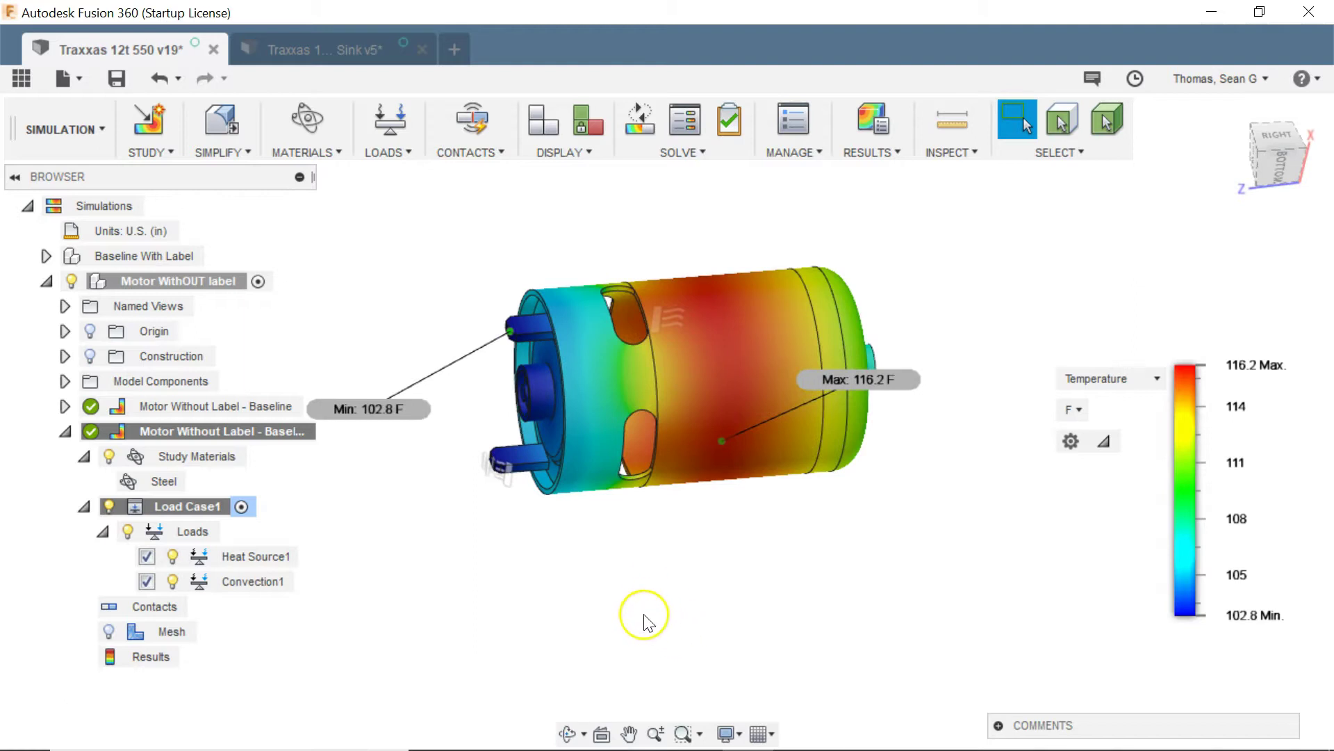
middle_click_drag(367, 410, 596, 628, "shift")
- Move the Max 116.2 F label below the motor and settle on an isometric end view
left_click_drag(897, 351, 890, 444)
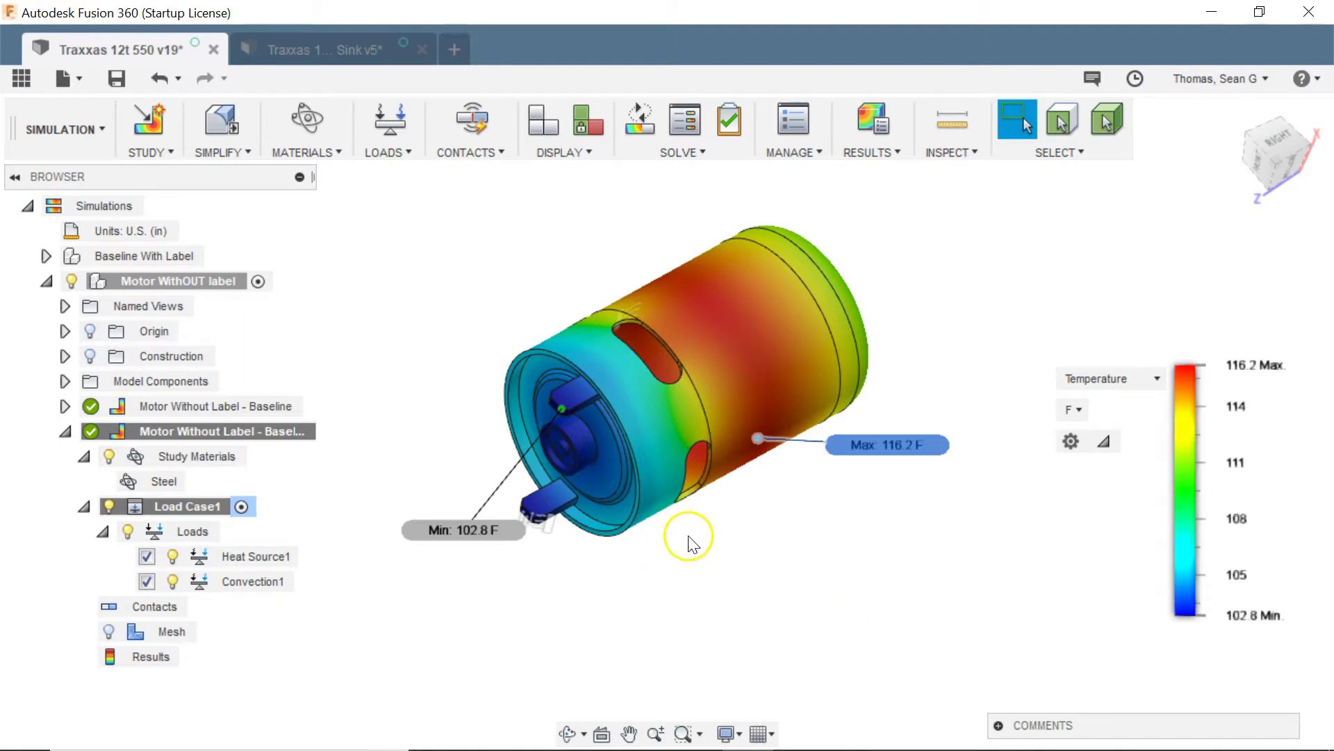
middle_click_drag(691, 544, 657, 511, "shift")
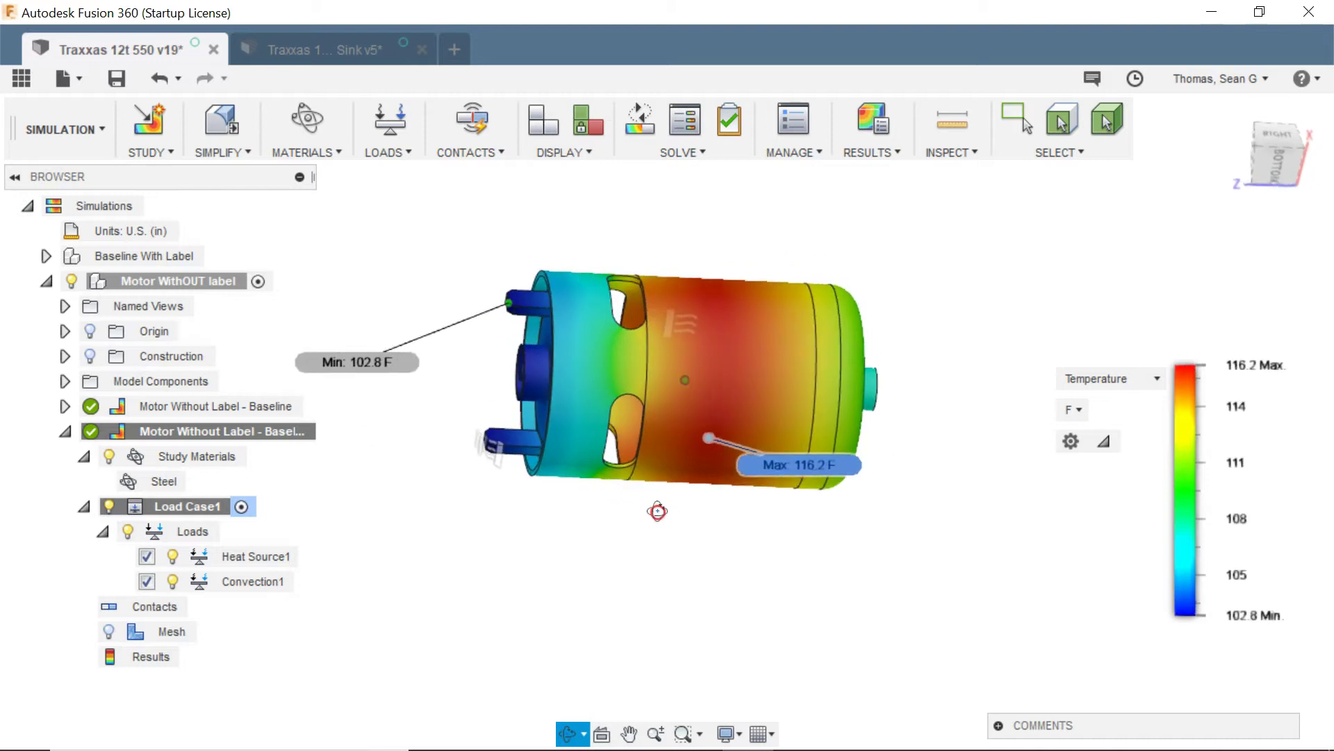
left_click(643, 448)
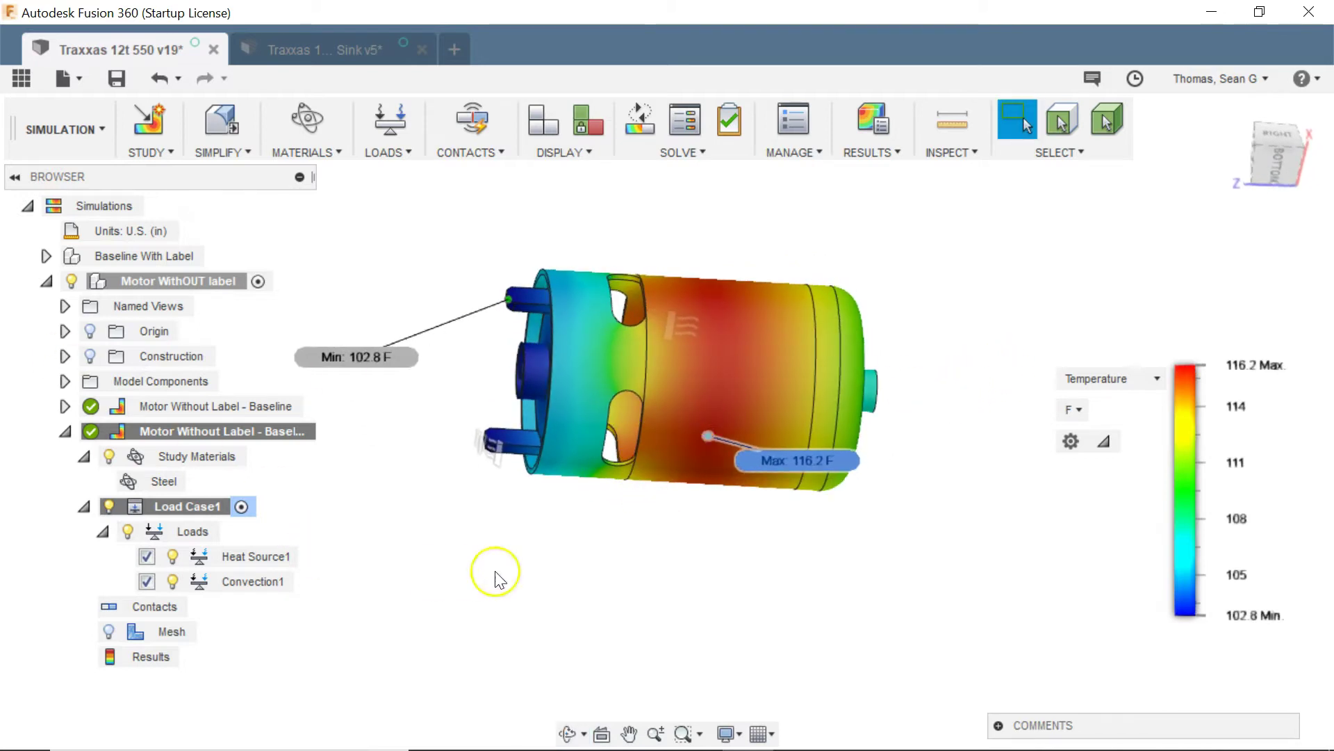
mouse_move(496, 579)
middle_mouse_down("shift")
mouse_move(553, 594)
mouse_move(565, 615)
middle_mouse_up("shift")
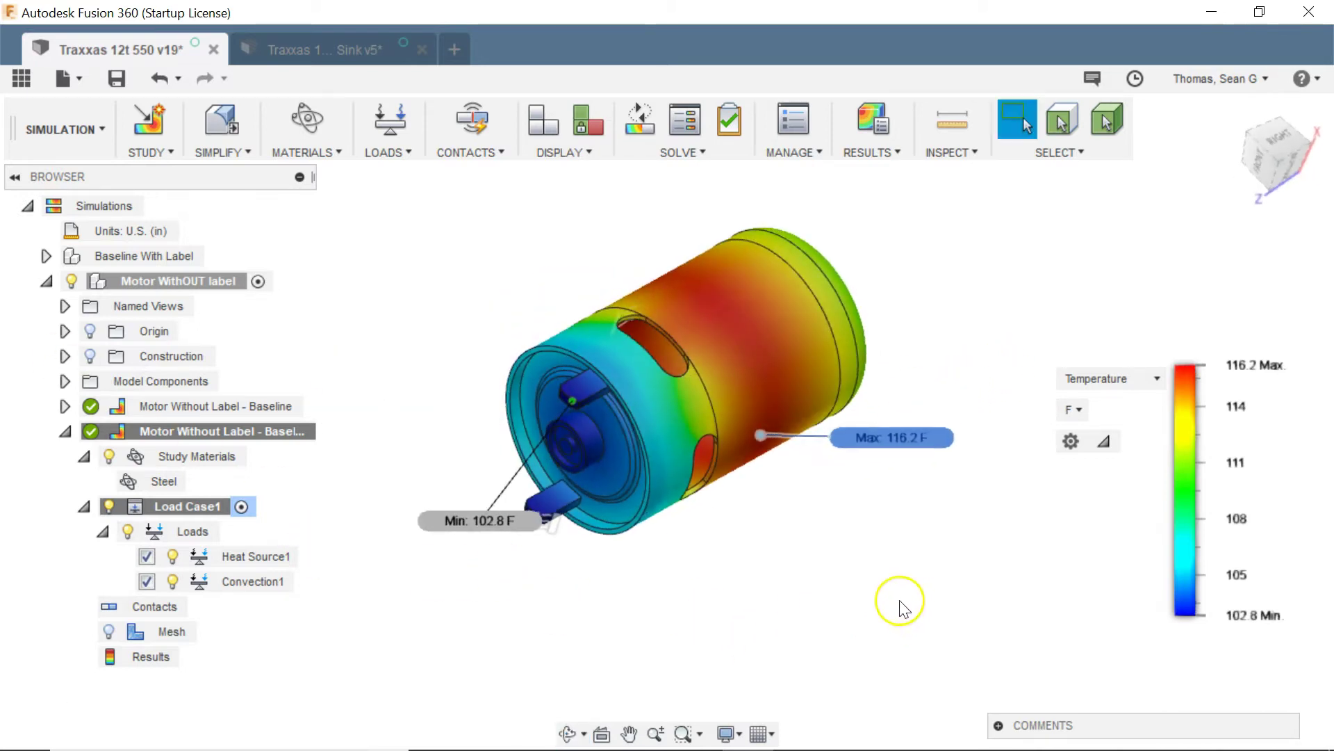
left_click(328, 49)
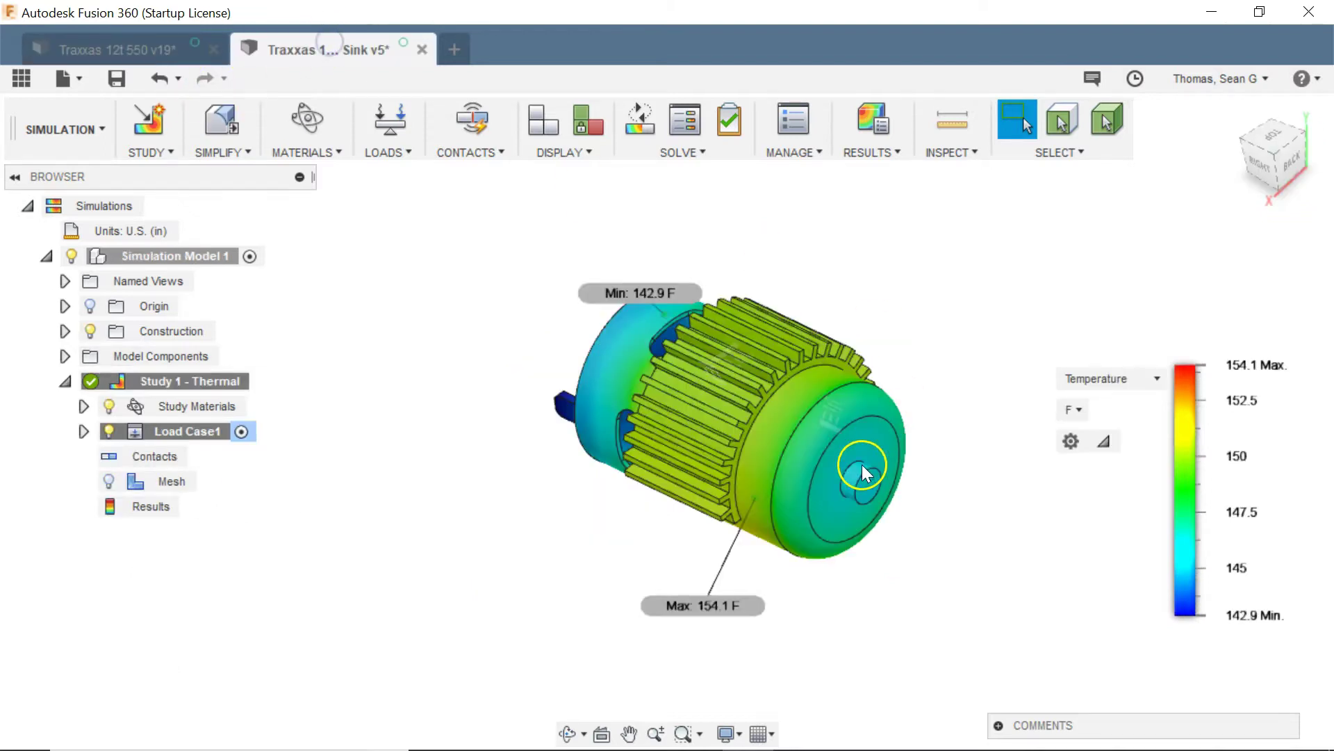
middle_click_drag(864, 461, 622, 446, "shift")
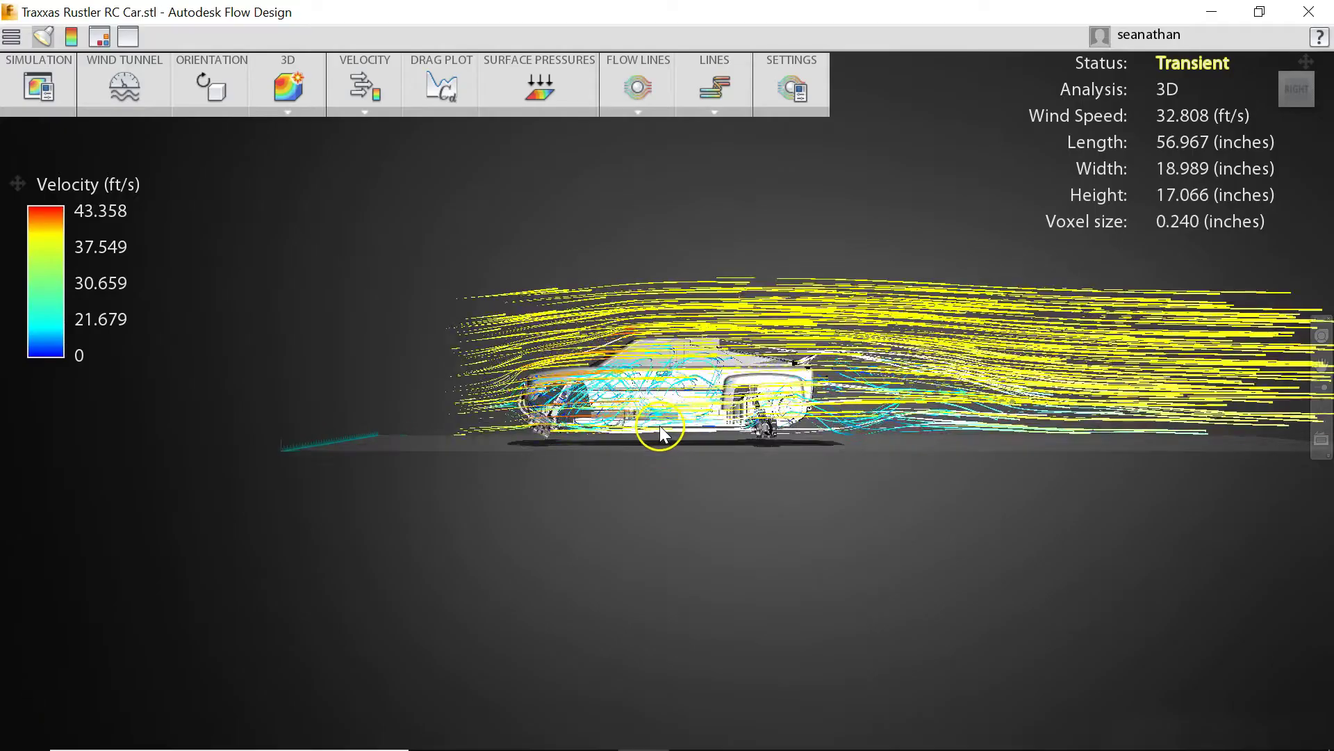
scroll(635, 536, "up", 2)
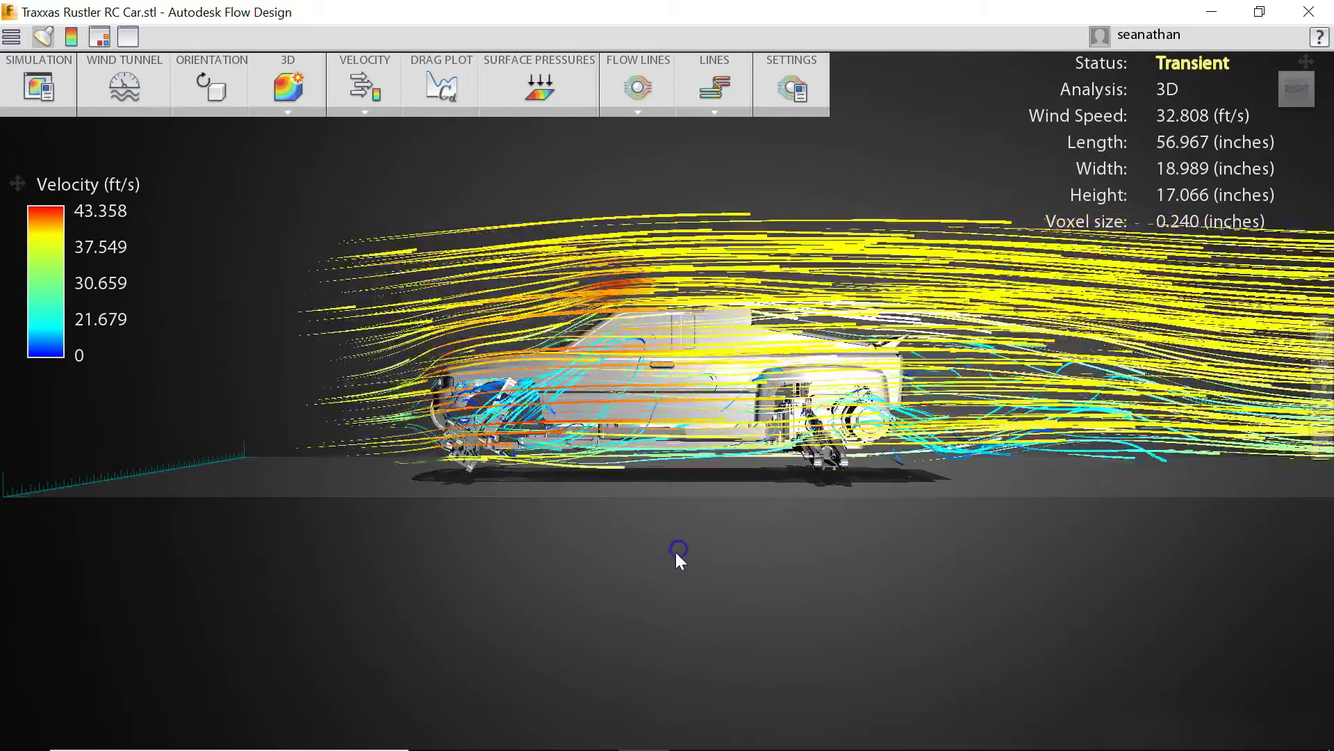
left_click_drag(637, 549, 851, 572)
scroll(715, 341, "up", 5)
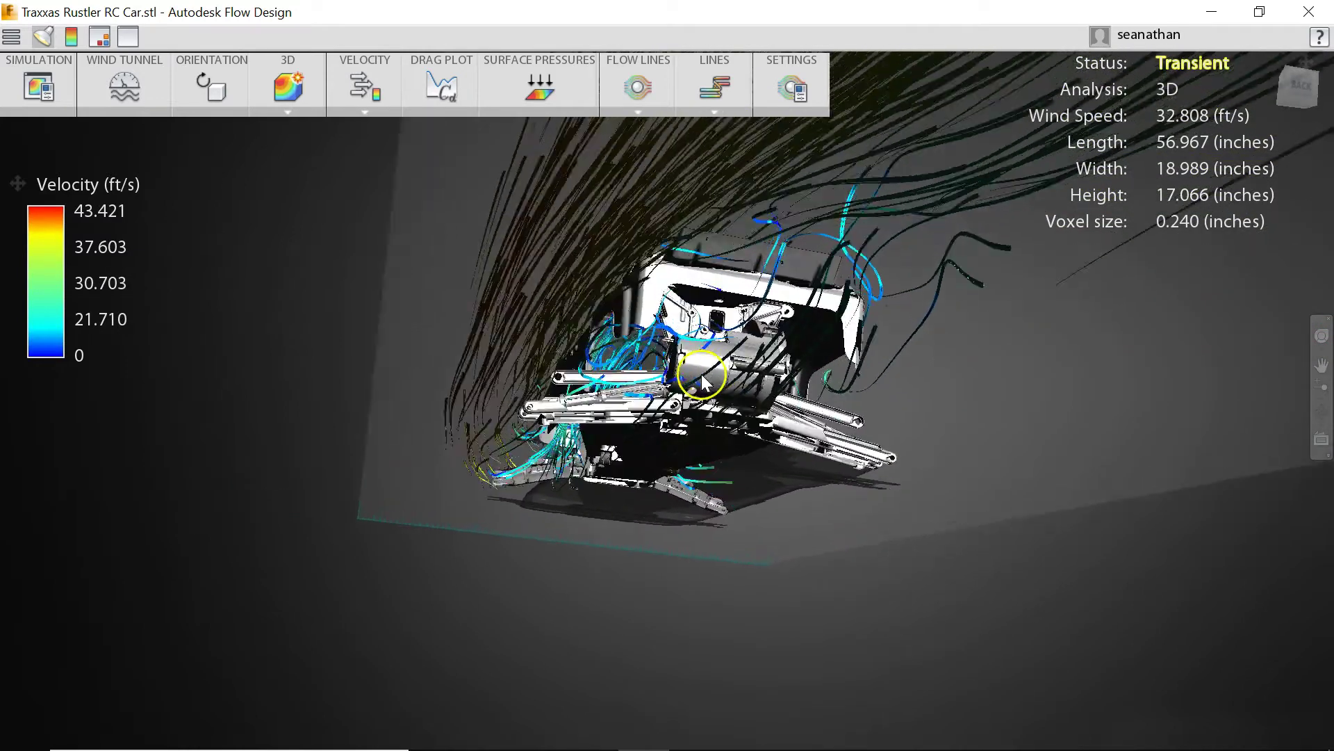
left_click_drag(716, 340, 848, 316)
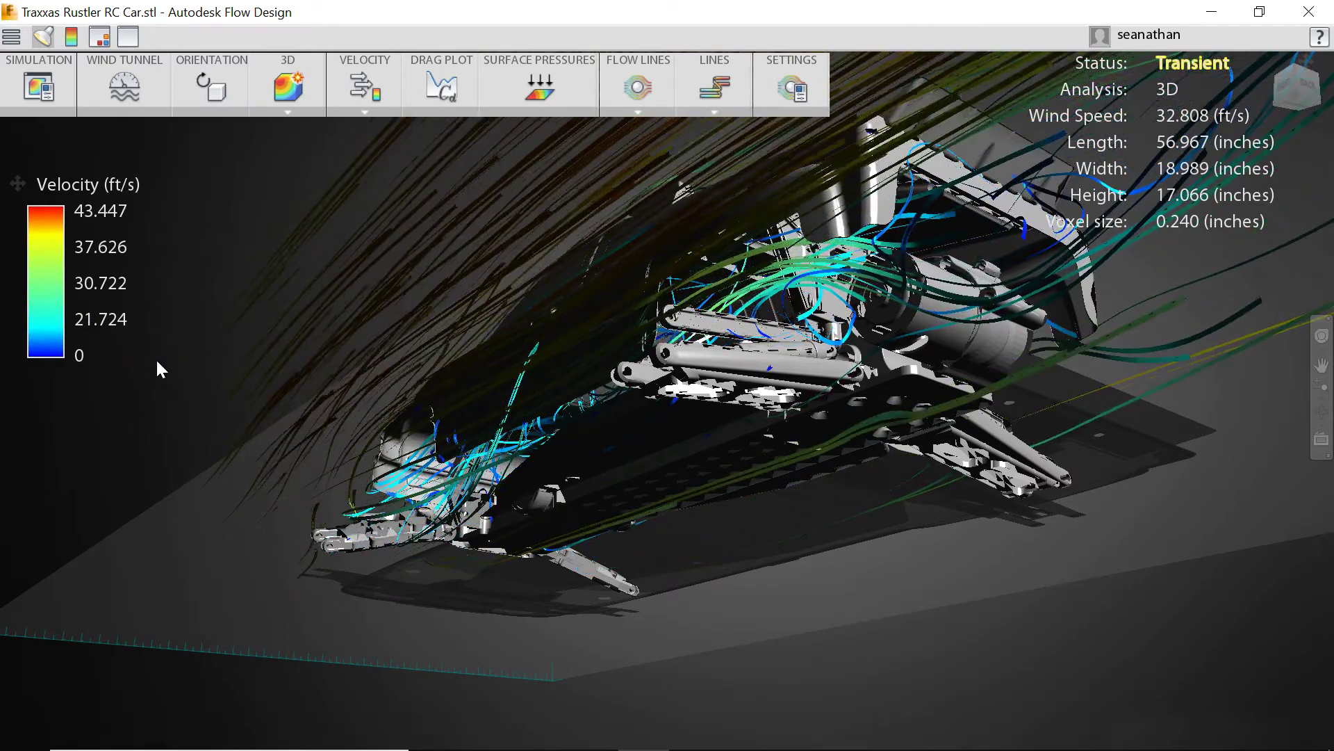
left_click(1296, 89)
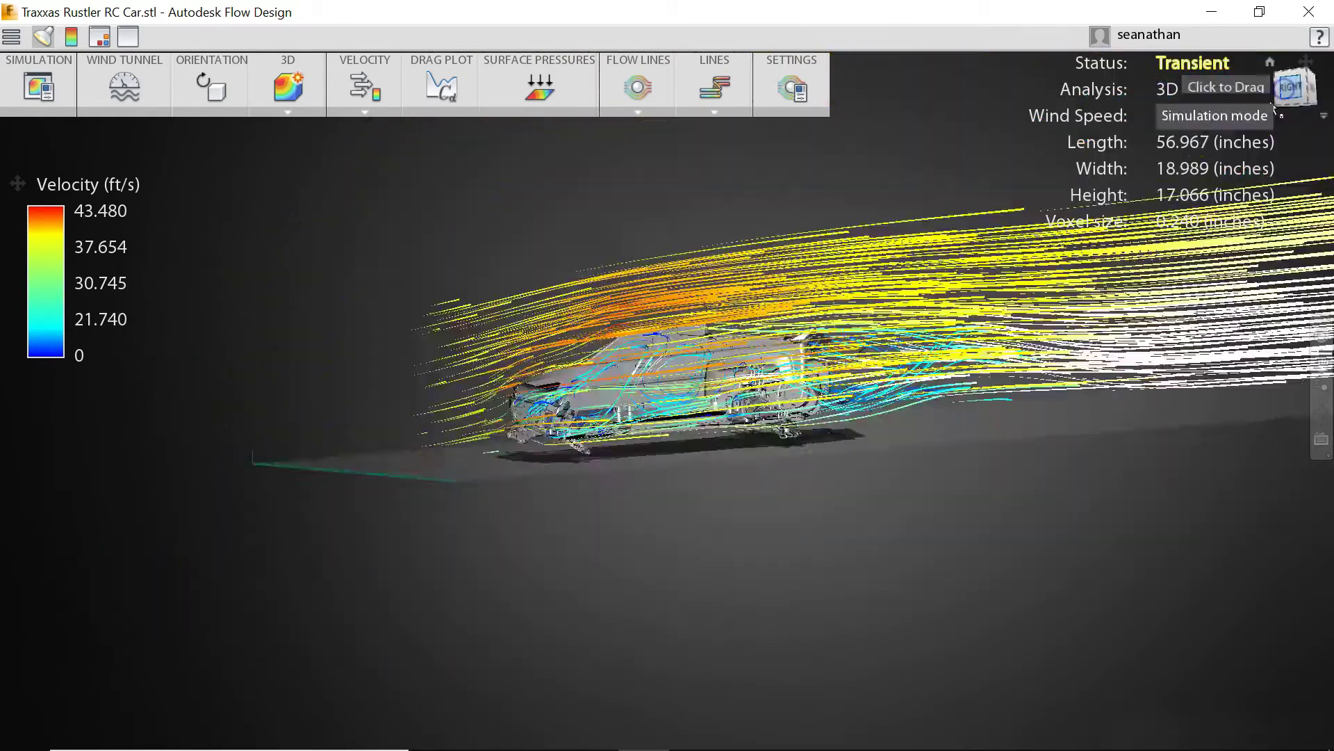
left_click(780, 382)
scroll(779, 382, "up", 2)
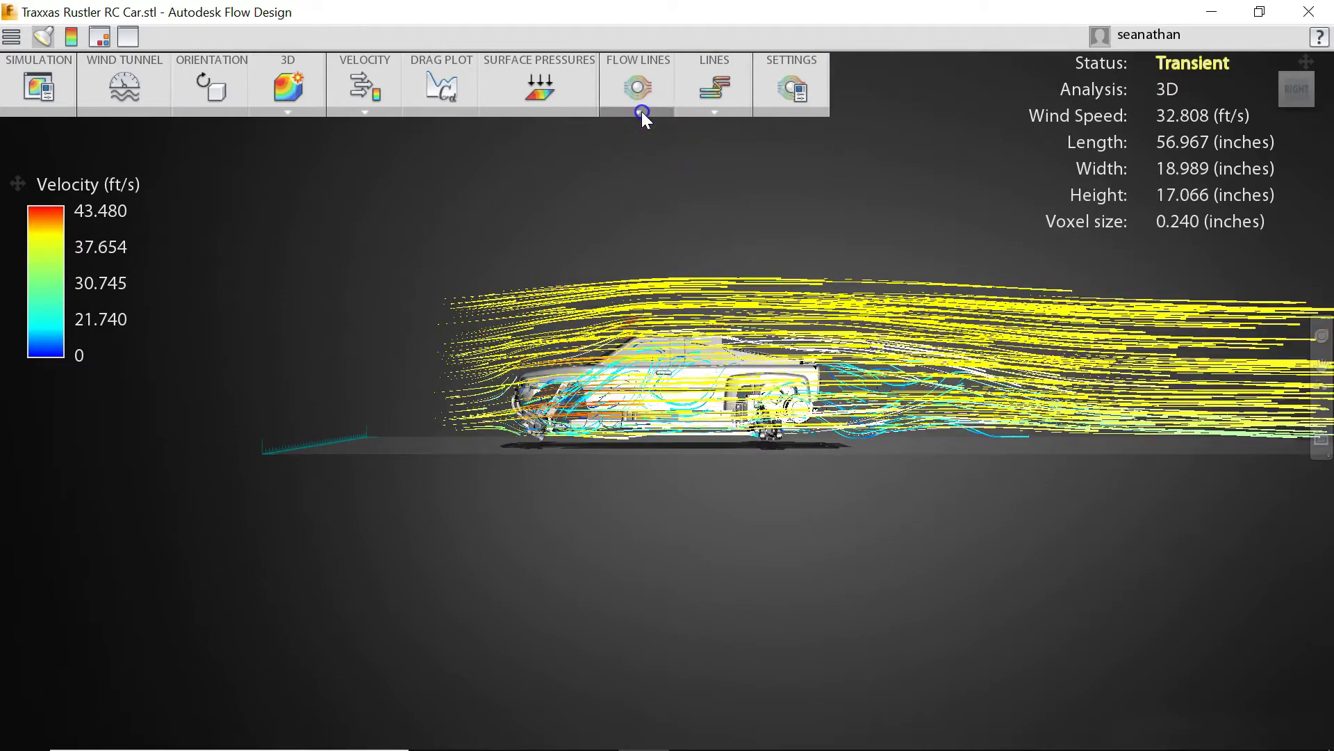
- Replace the streamlines with a velocity PLANE and zoom in on the original car at an angle
left_click(638, 112)
left_click(660, 149)
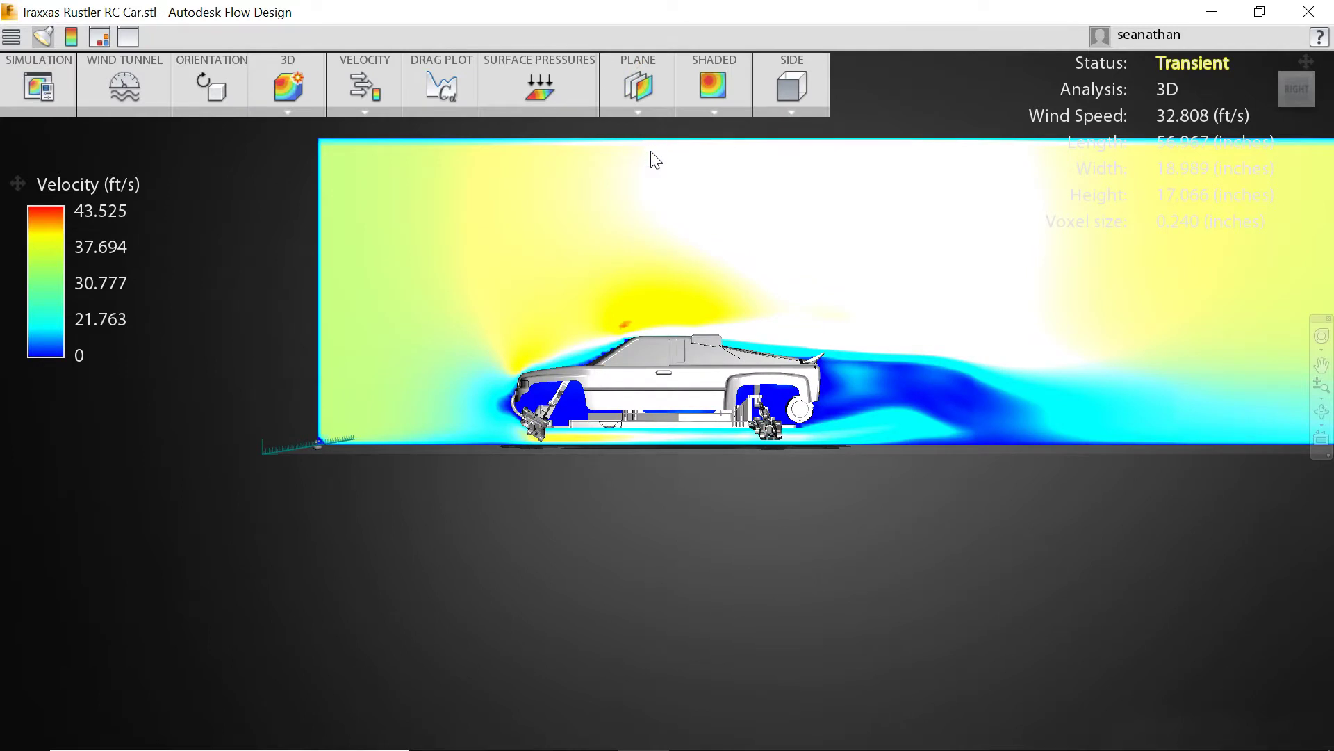
scroll(878, 427, "up", 5)
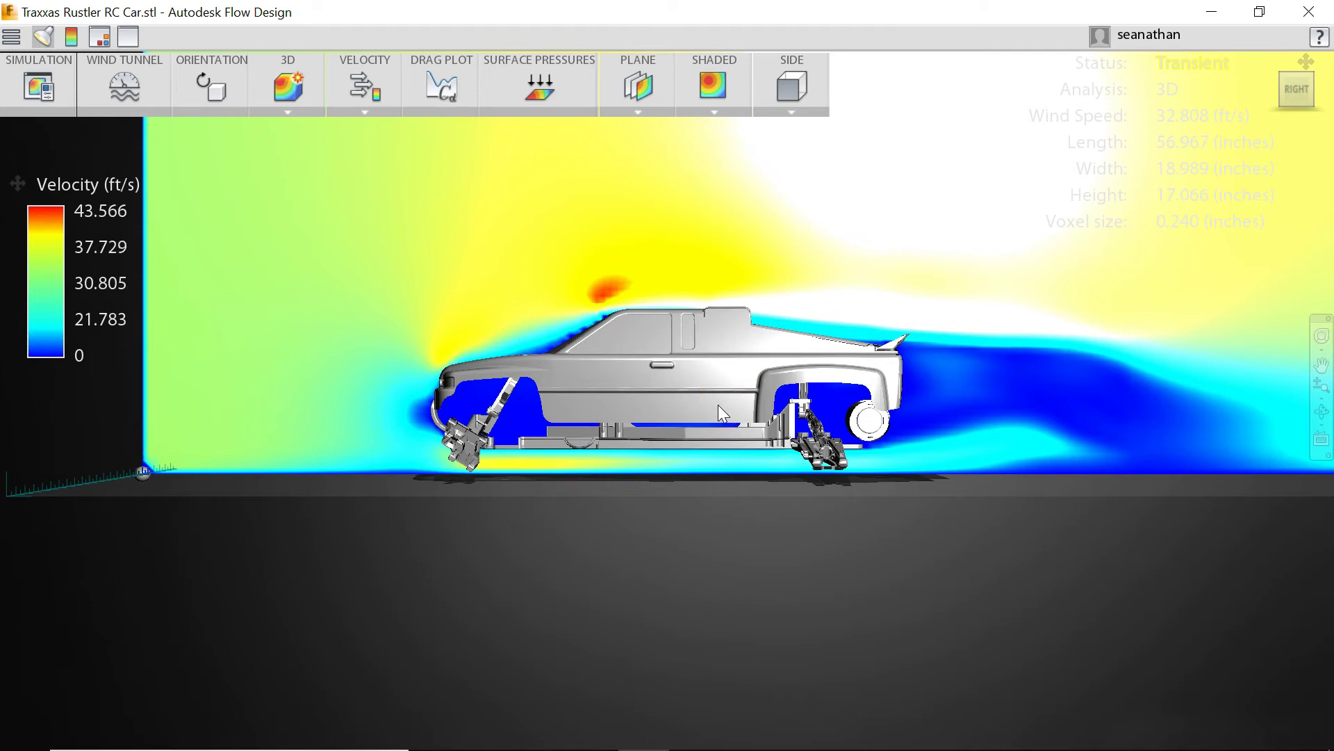
left_click(909, 403)
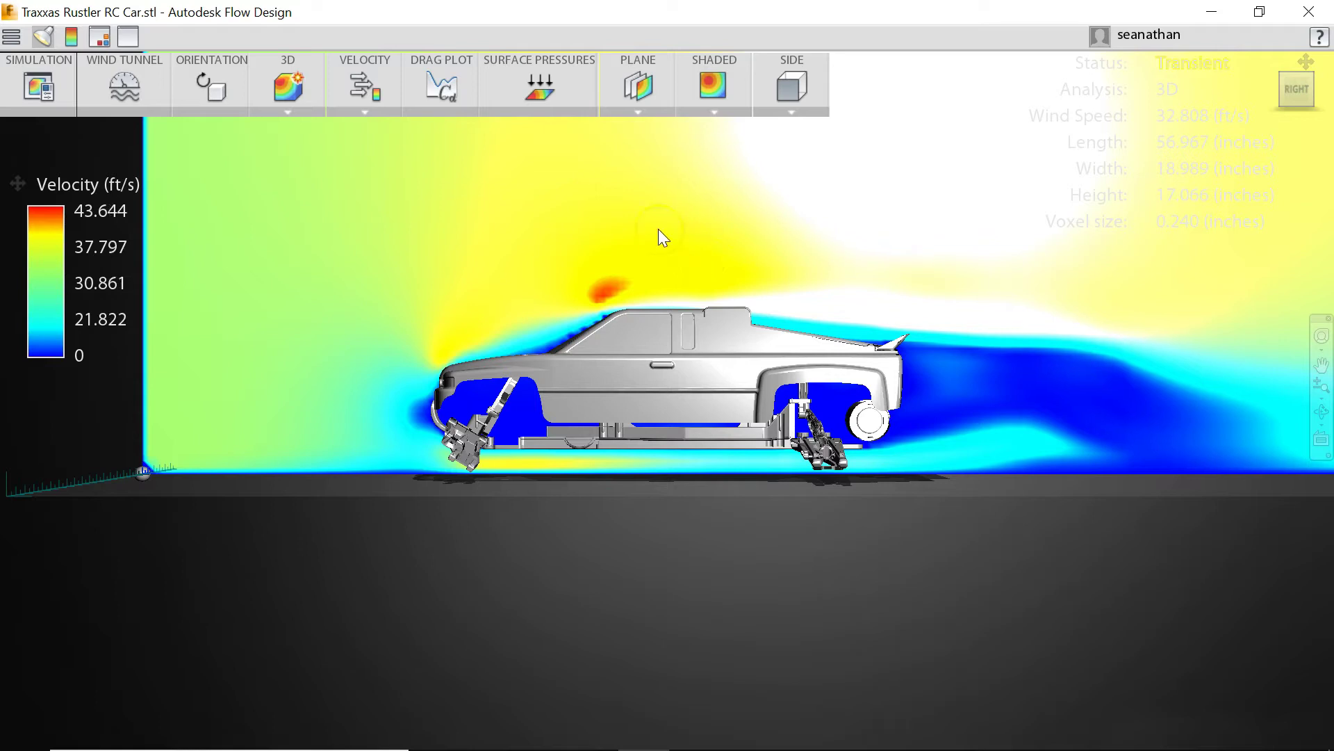
right_click_drag(765, 574, 799, 564)
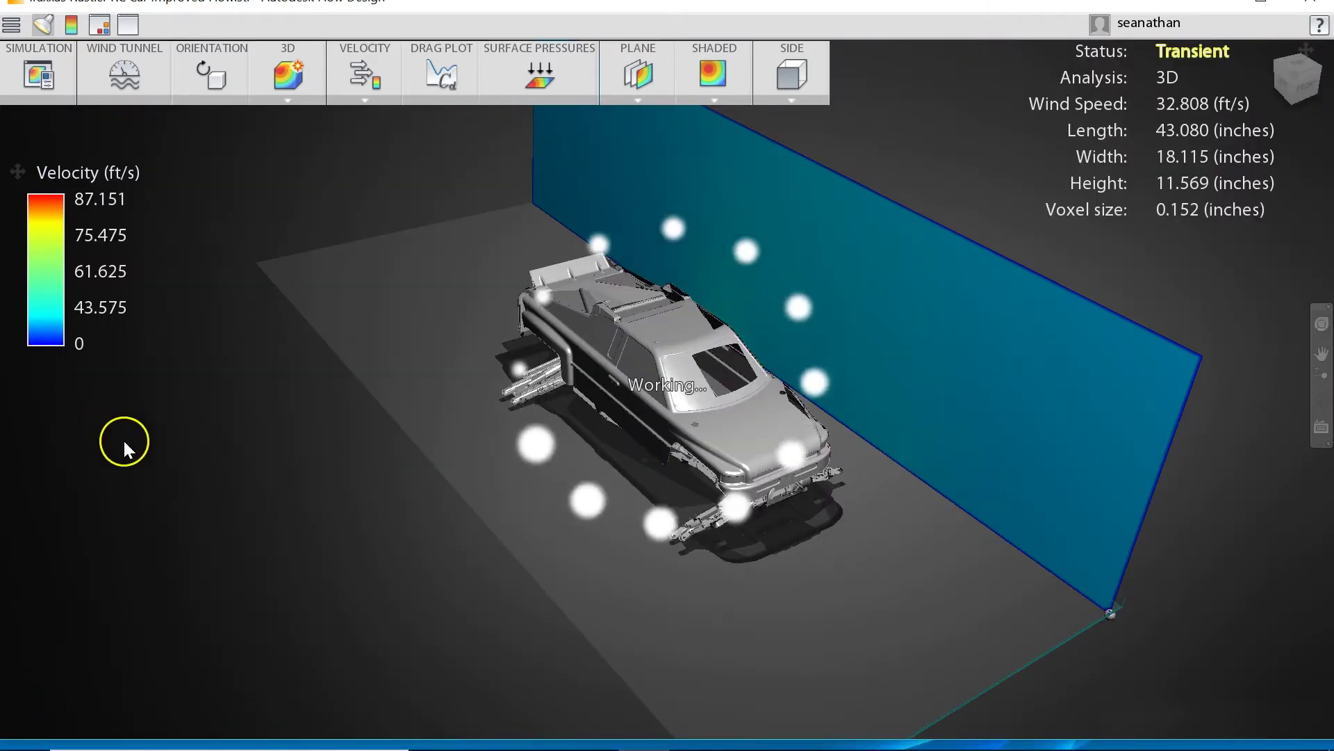
- Orbit around the improved RC car from rear, below, side and front while the simulation runs
mouse_move(541, 541)
left_mouse_down()
mouse_move(557, 543)
mouse_move(528, 524)
mouse_move(567, 544)
left_mouse_up()
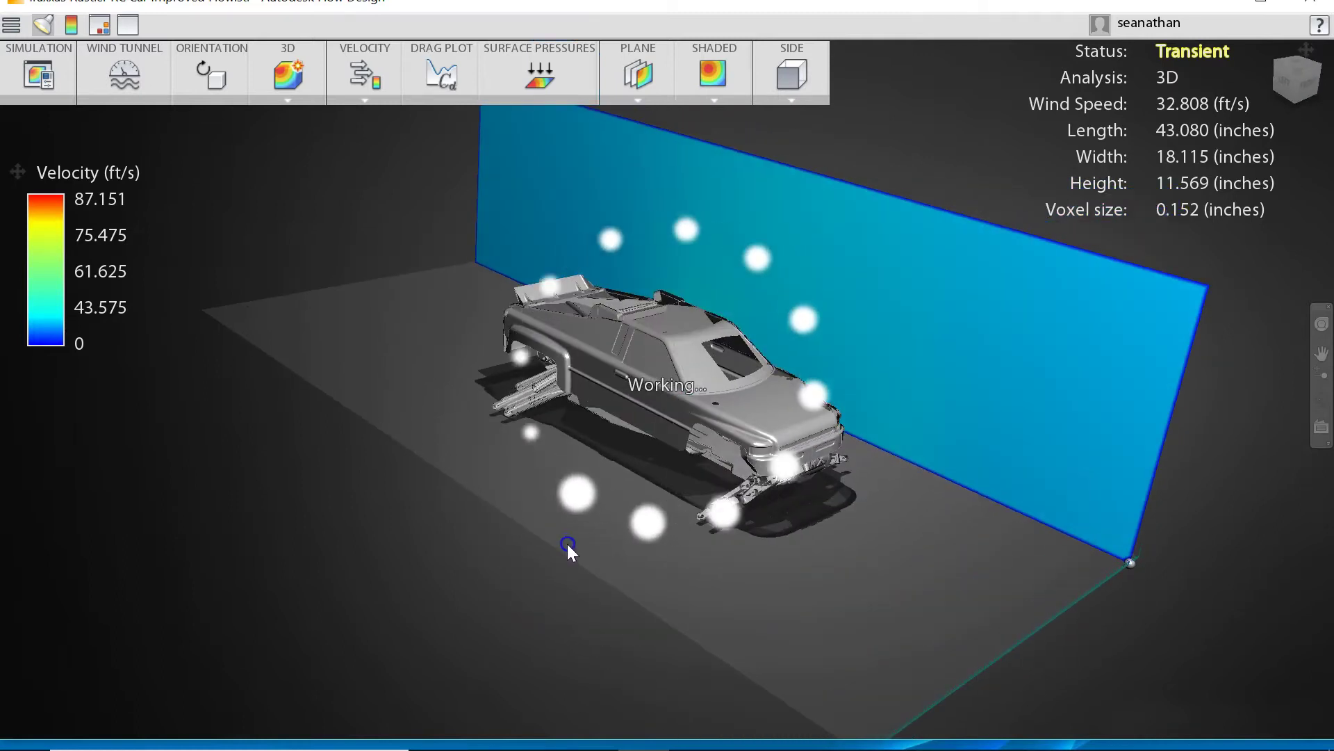
scroll(799, 348, "up", 5)
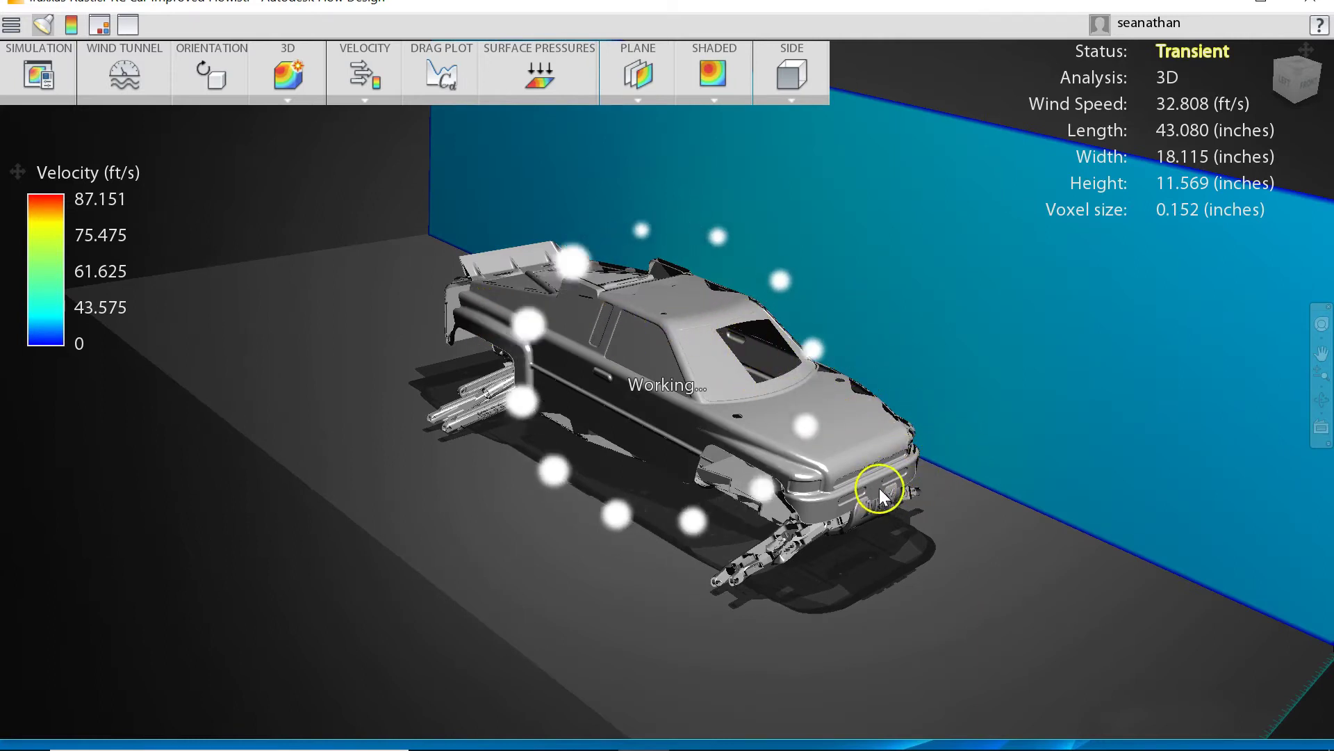
left_click_drag(694, 514, 853, 529)
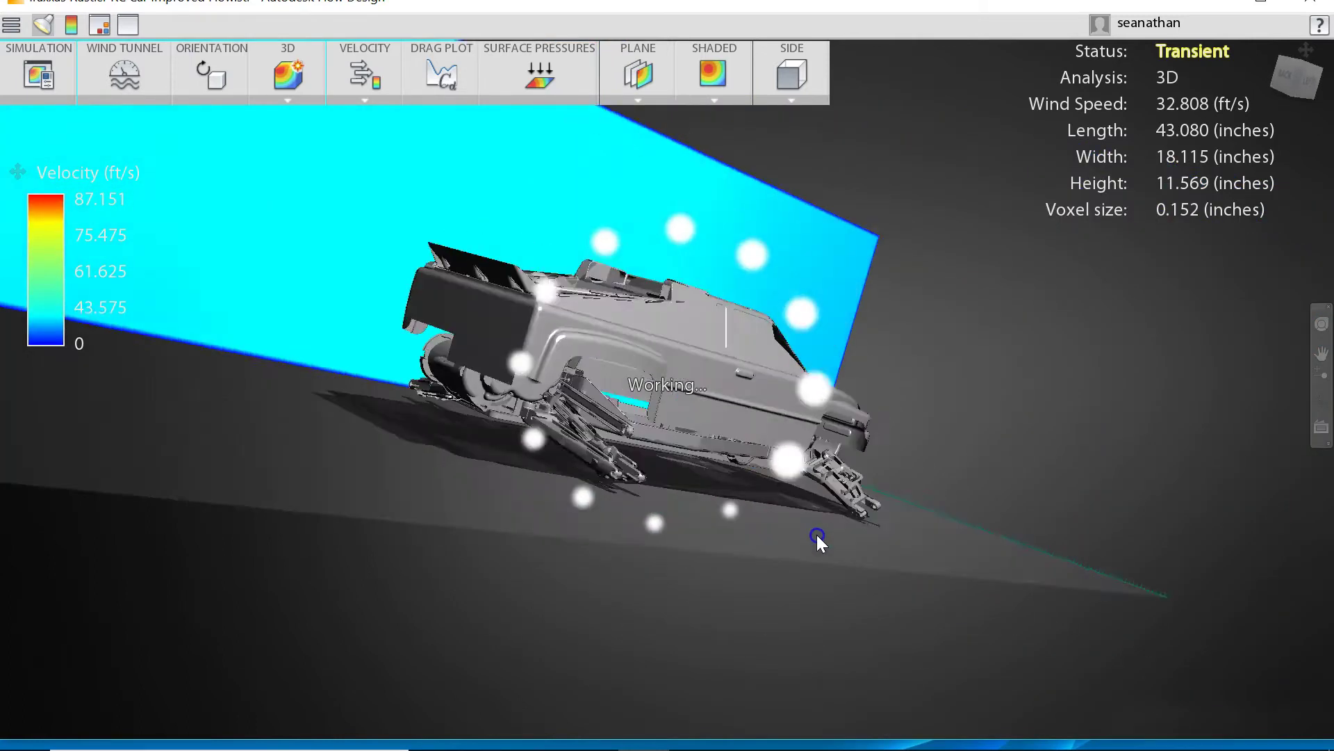
left_click_drag(533, 476, 453, 440)
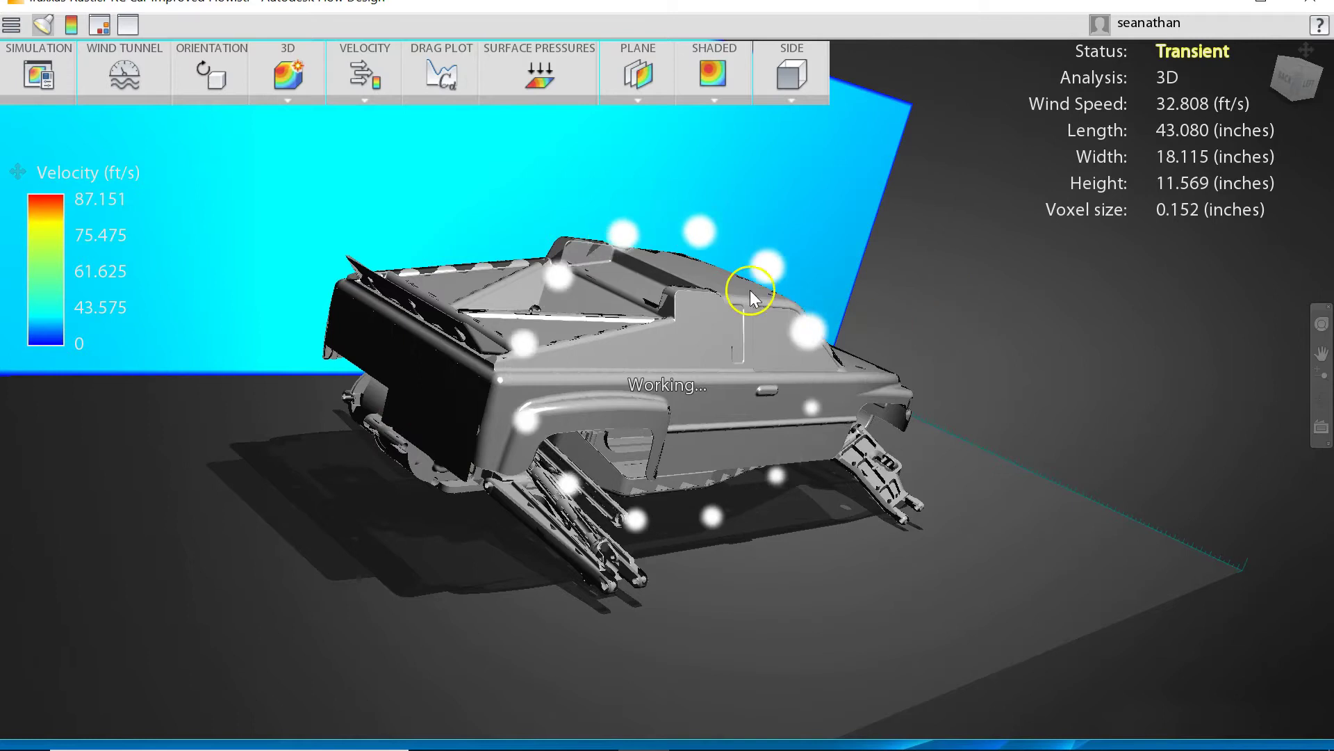
left_click_drag(378, 486, 539, 420)
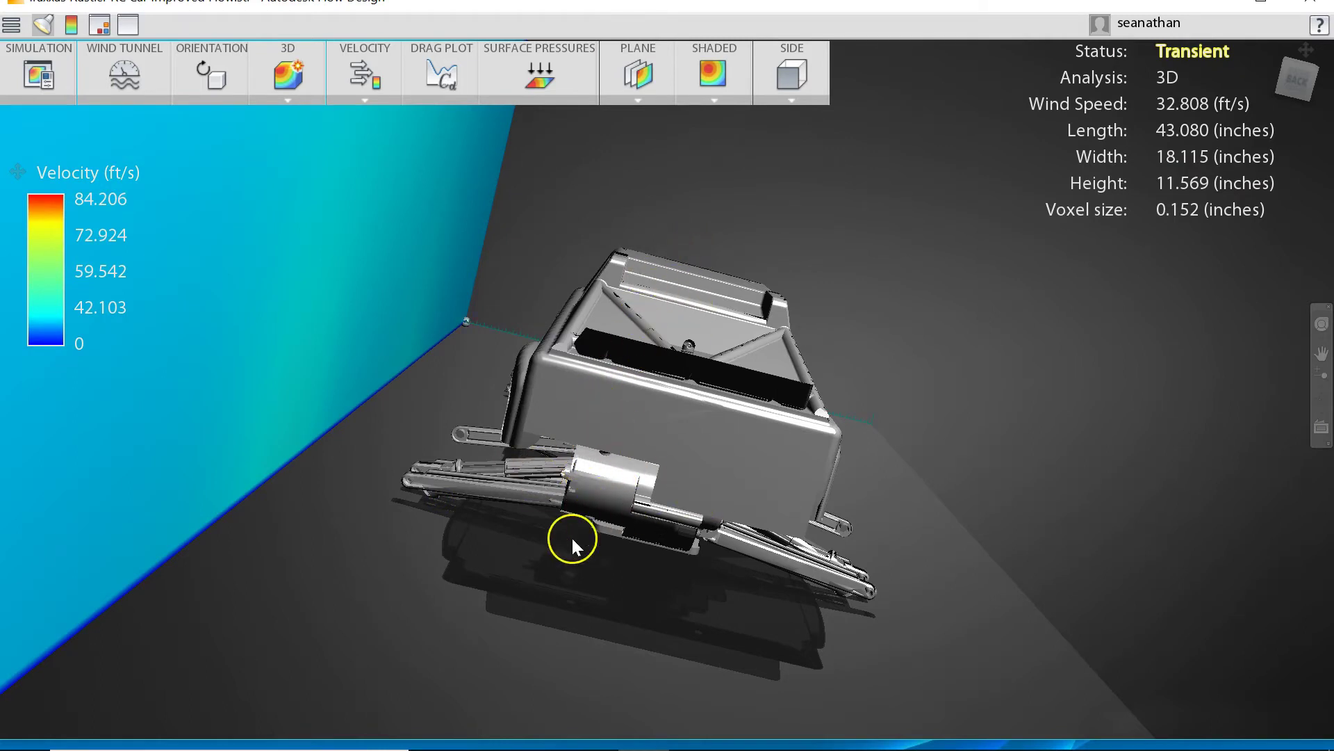
left_click_drag(684, 564, 551, 545)
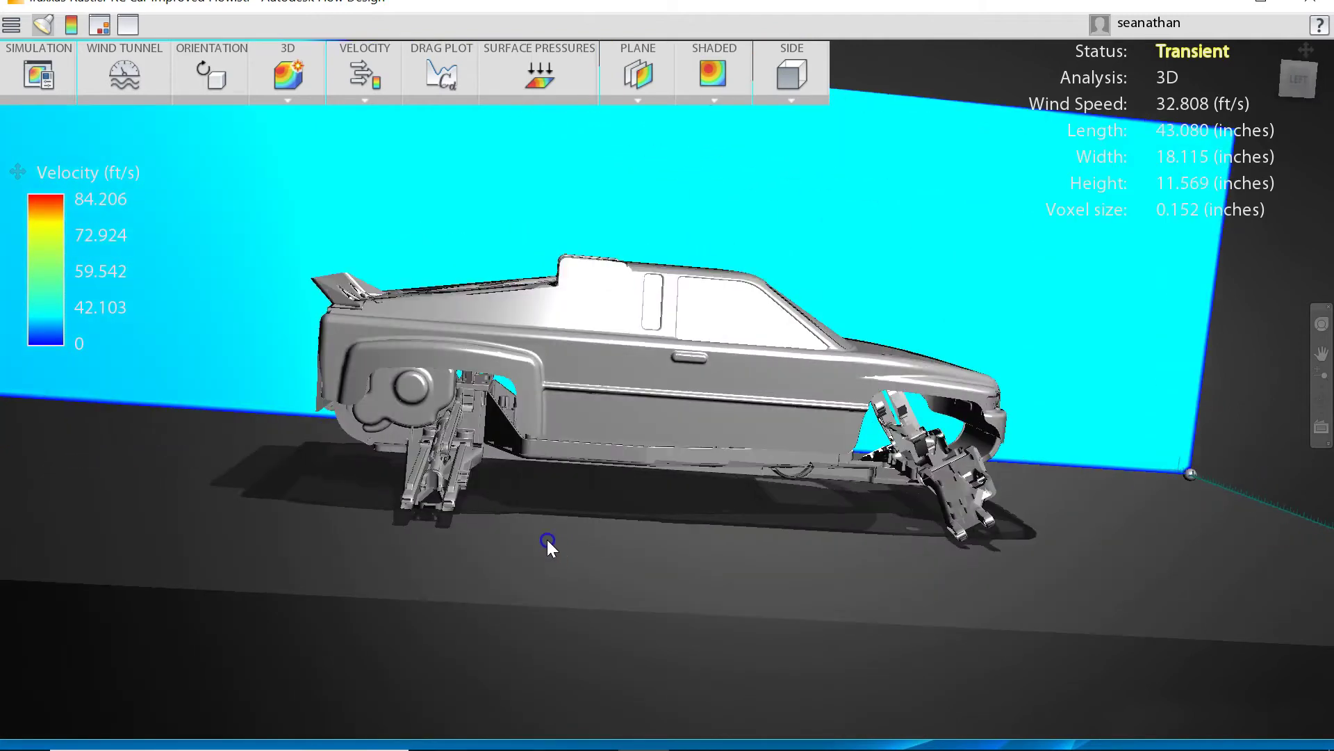
left_click_drag(937, 479, 955, 513)
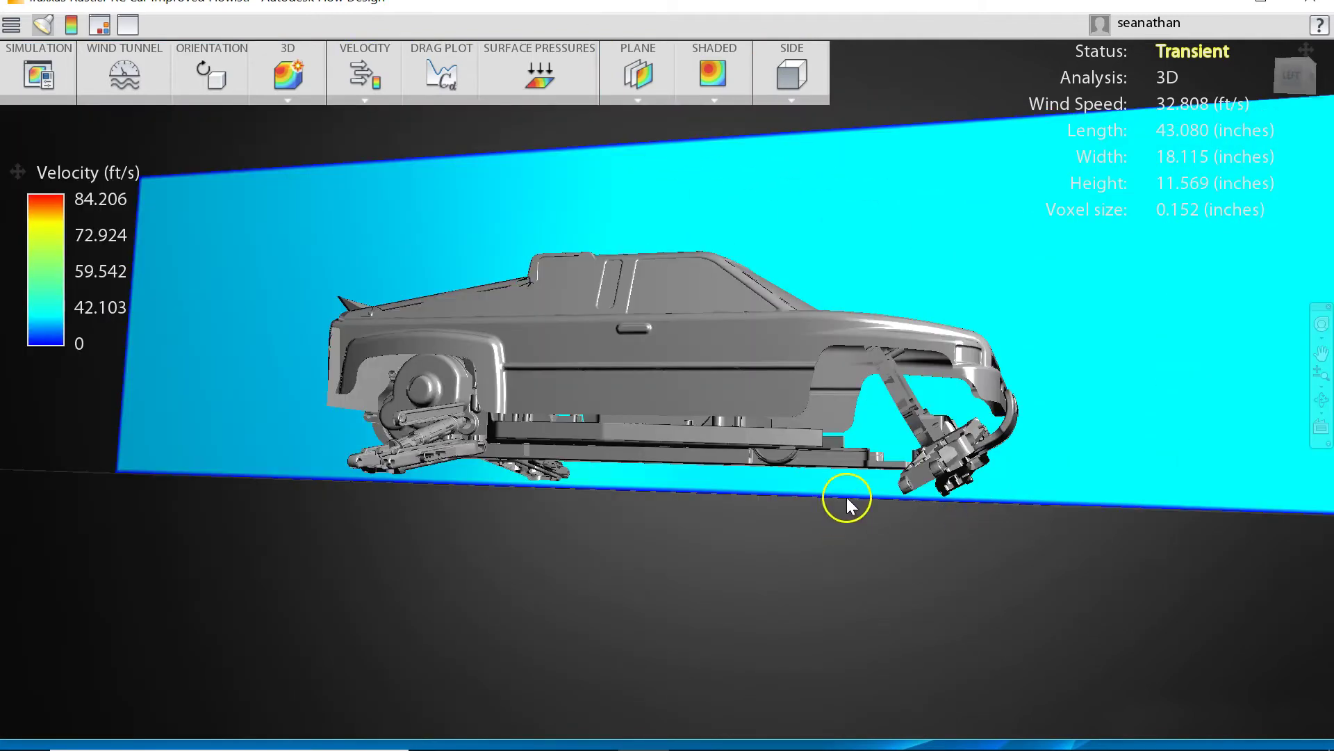
left_click_drag(845, 479, 817, 515)
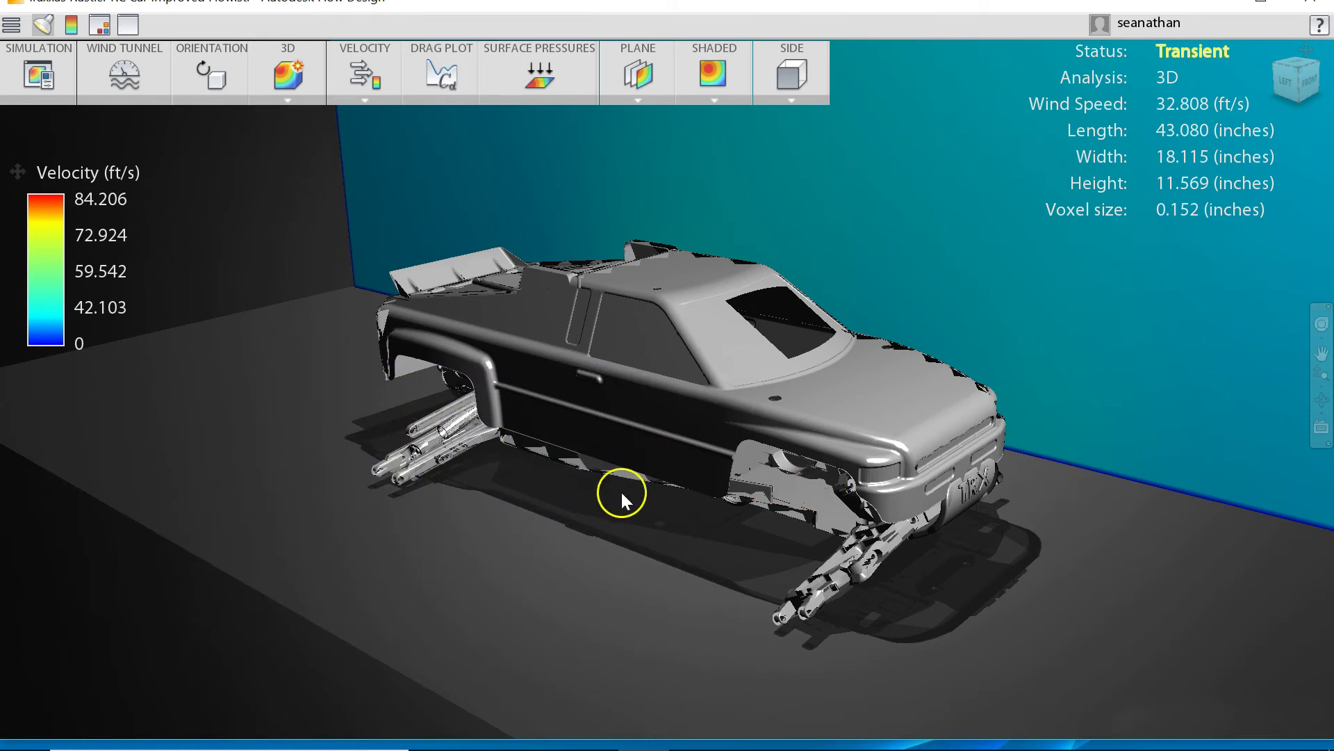
left_click_drag(983, 500, 574, 603)
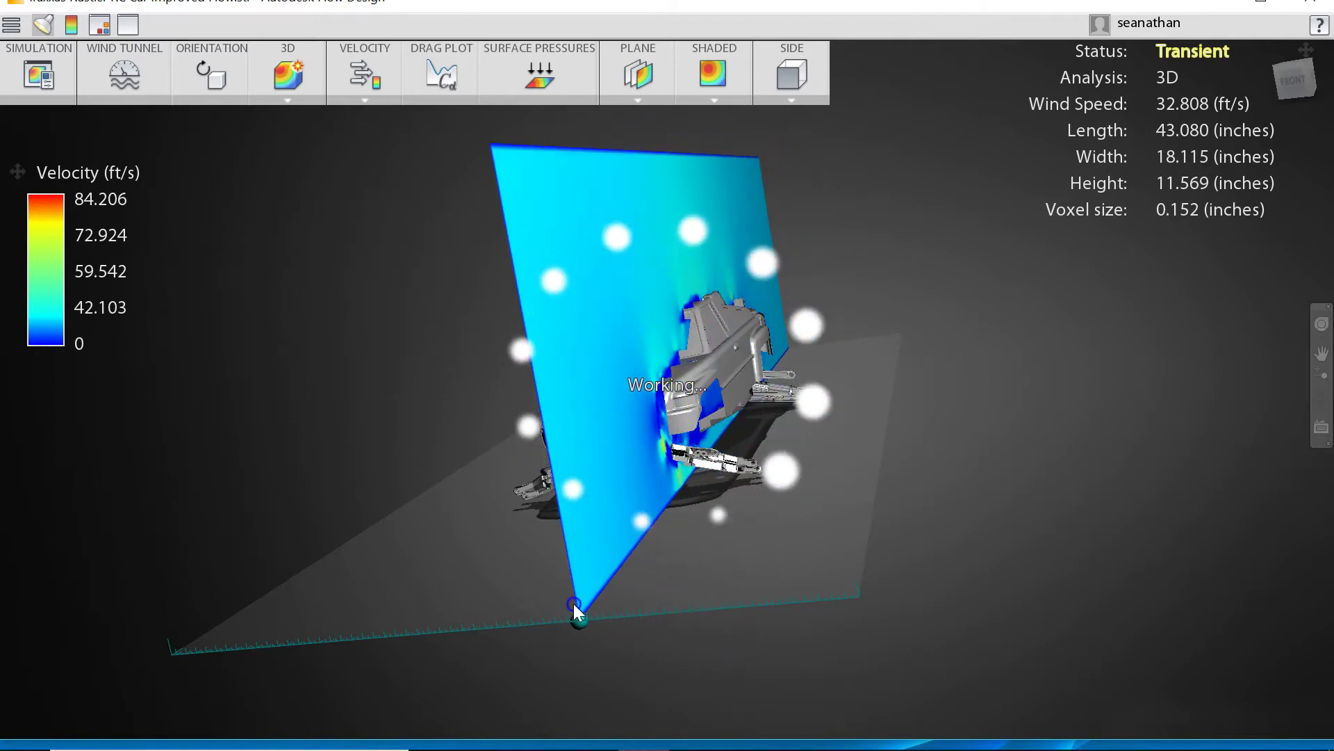
left_click_drag(1078, 524, 970, 537)
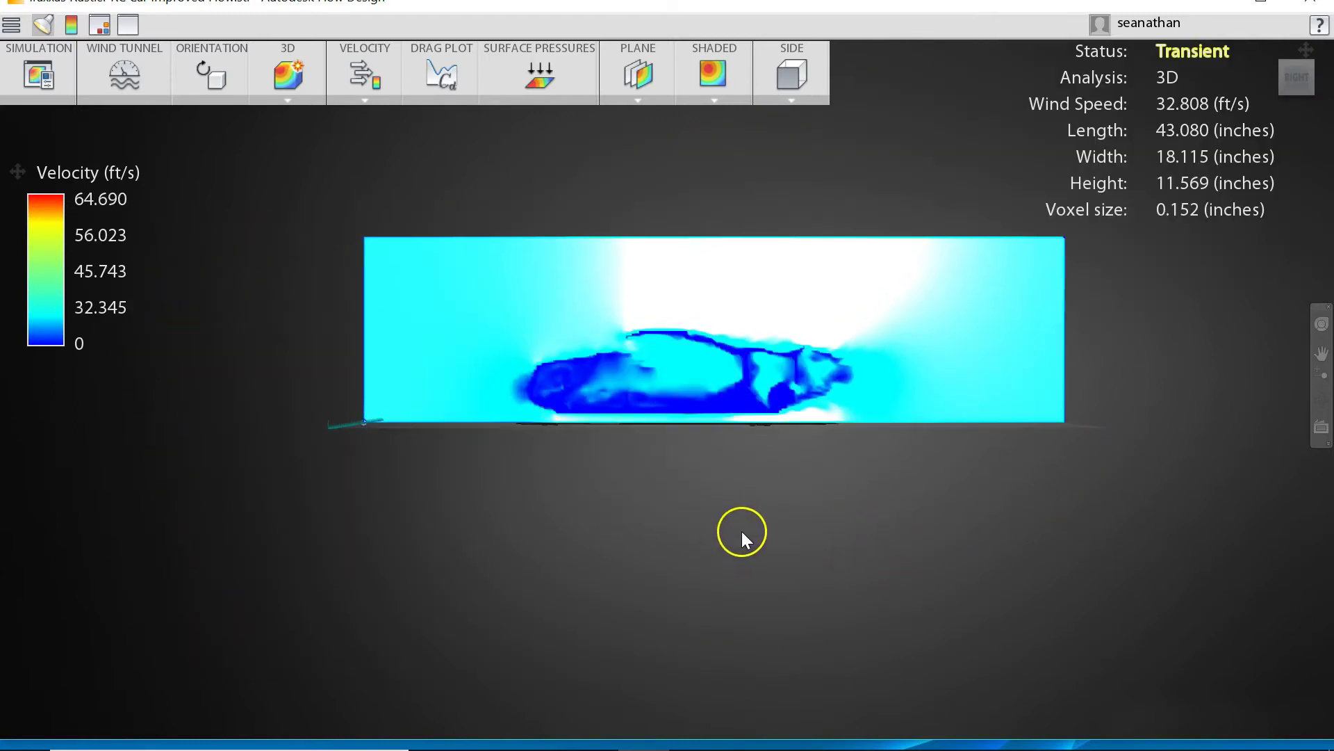
scroll(757, 479, "up", 3)
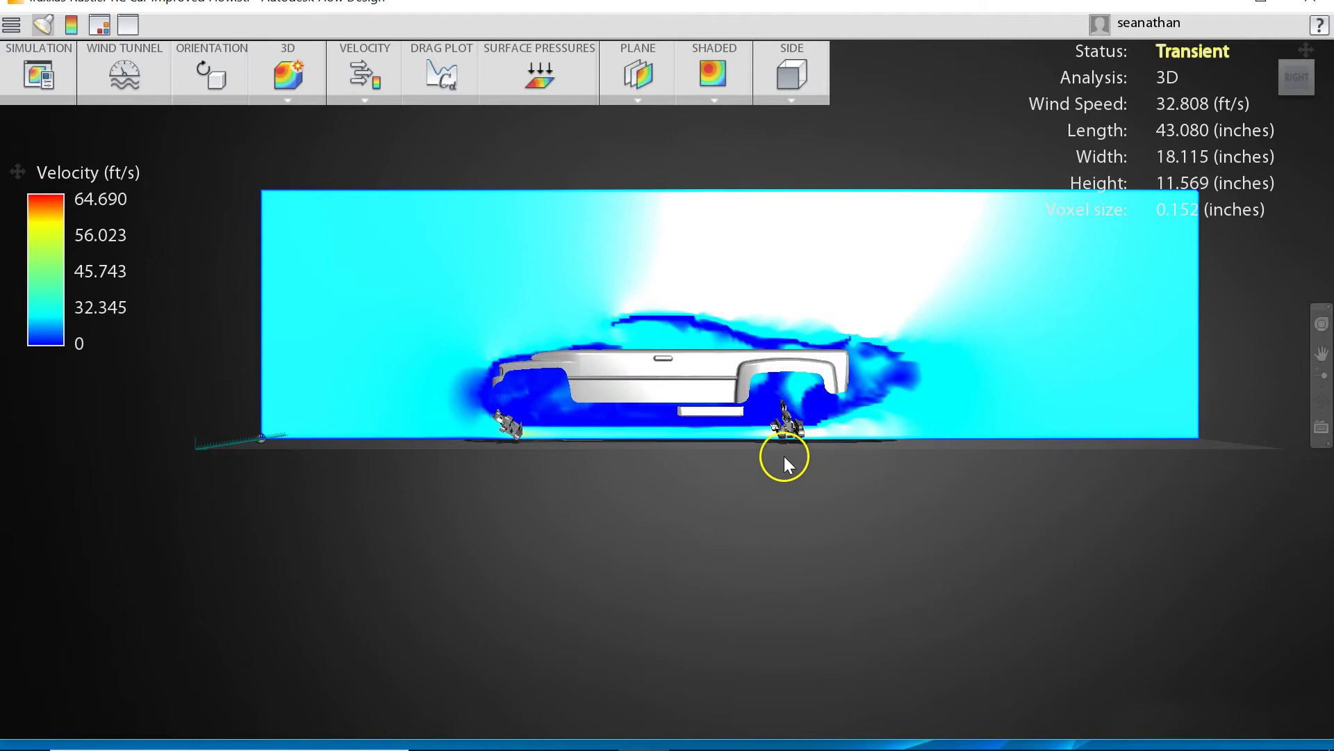
scroll(769, 490, "up", 1)
scroll(764, 492, "up", 1)
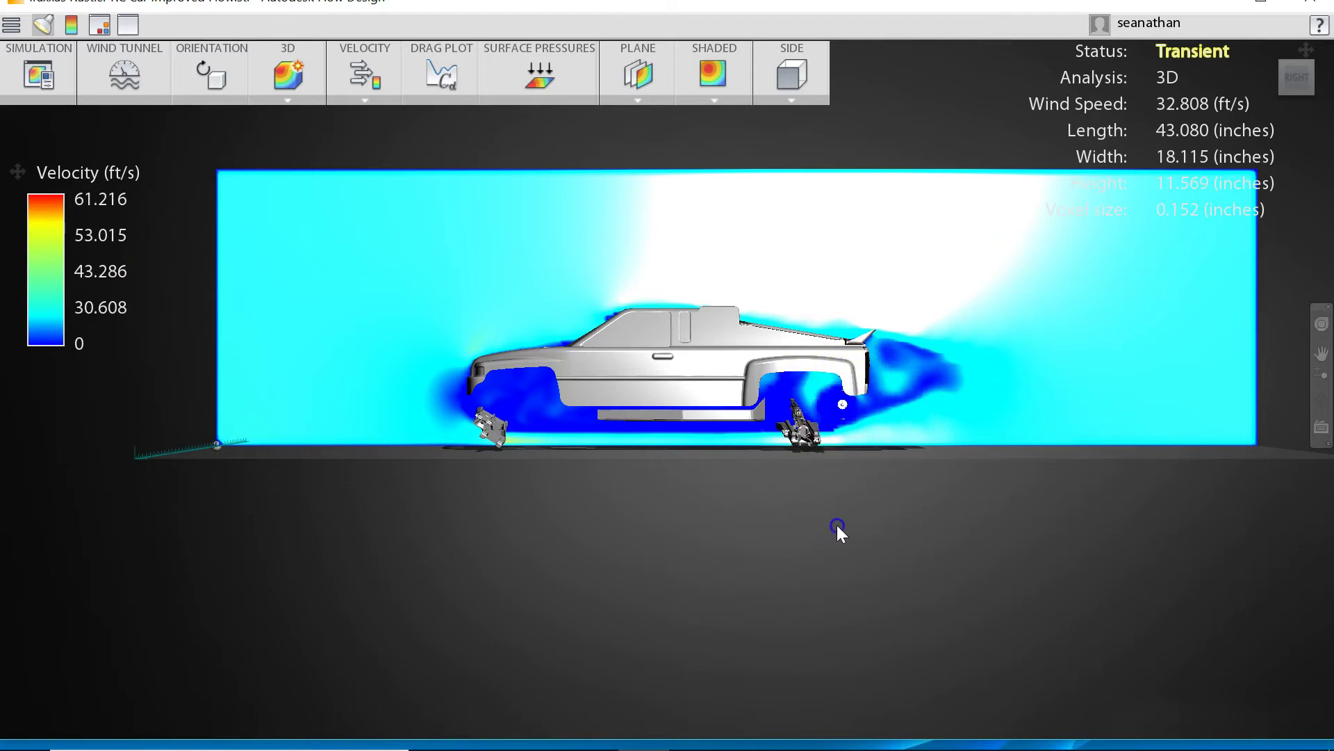
left_click_drag(811, 502, 894, 340)
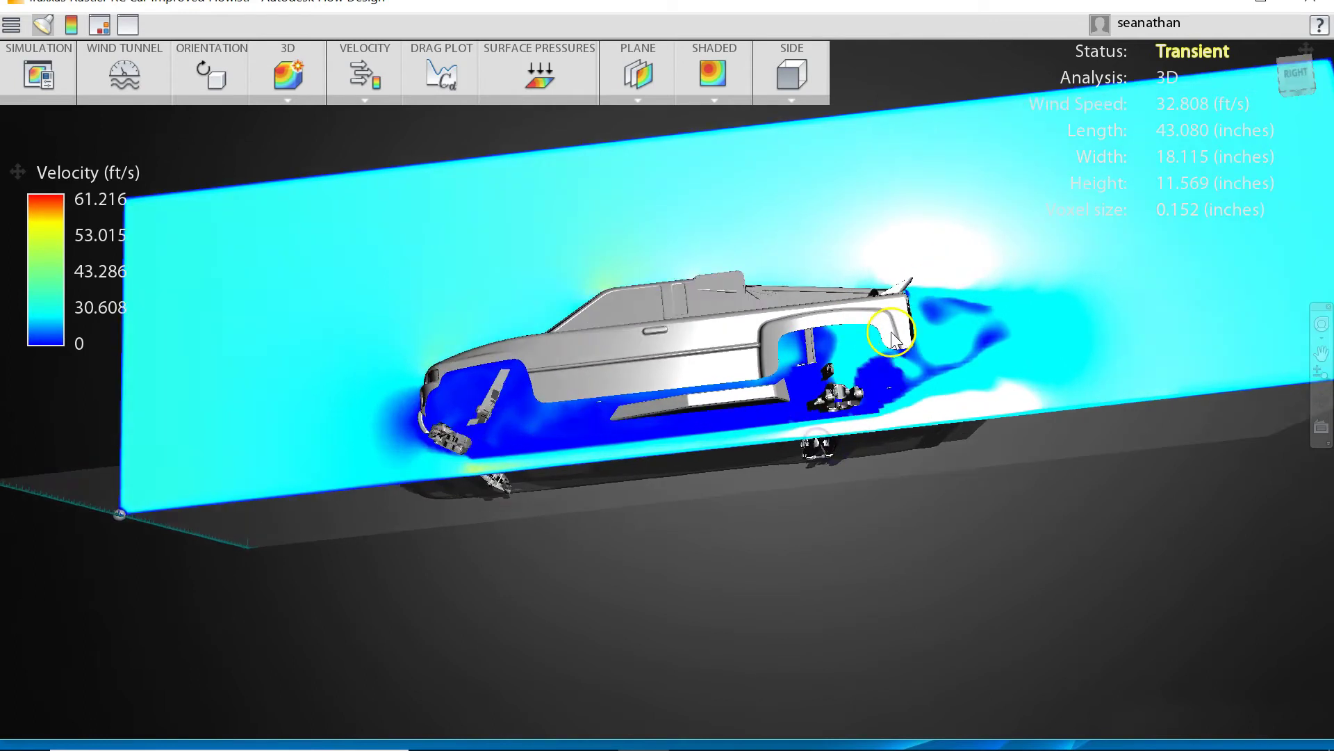
scroll(895, 339, "up", 3)
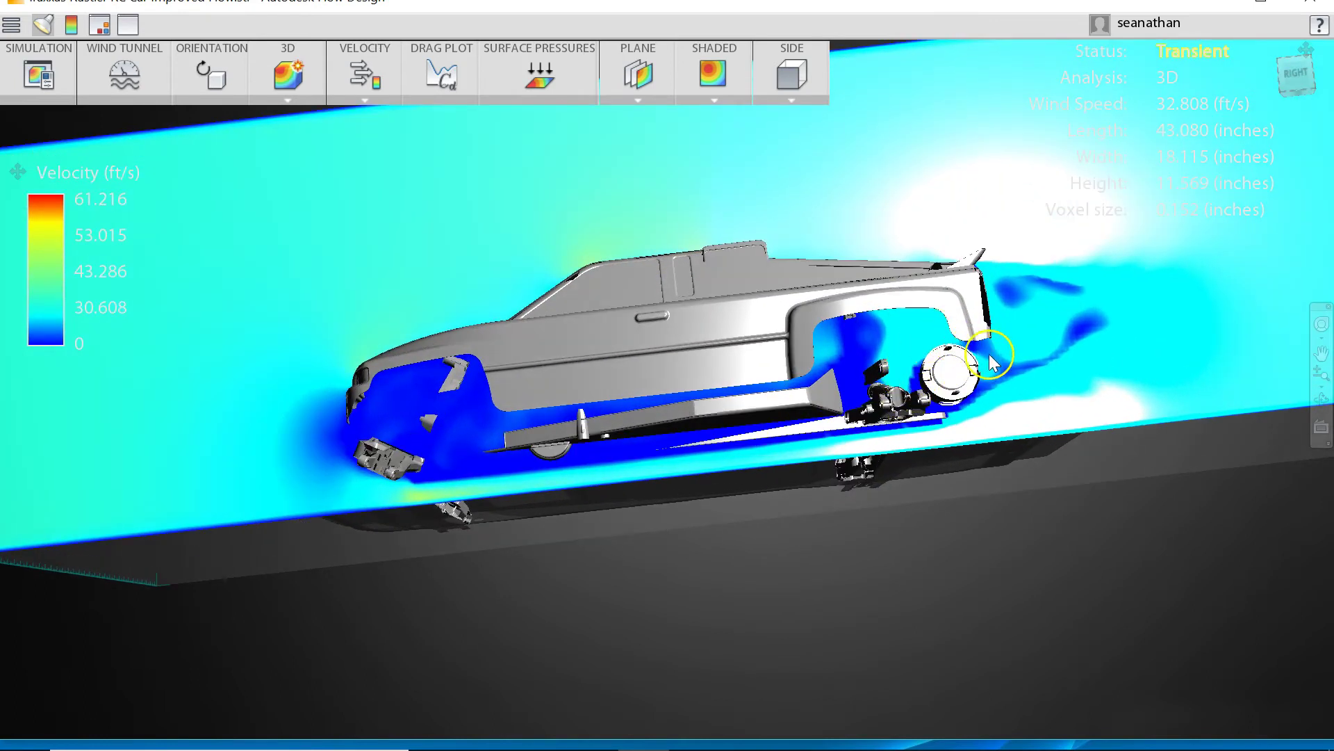
left_click_drag(936, 460, 1030, 502)
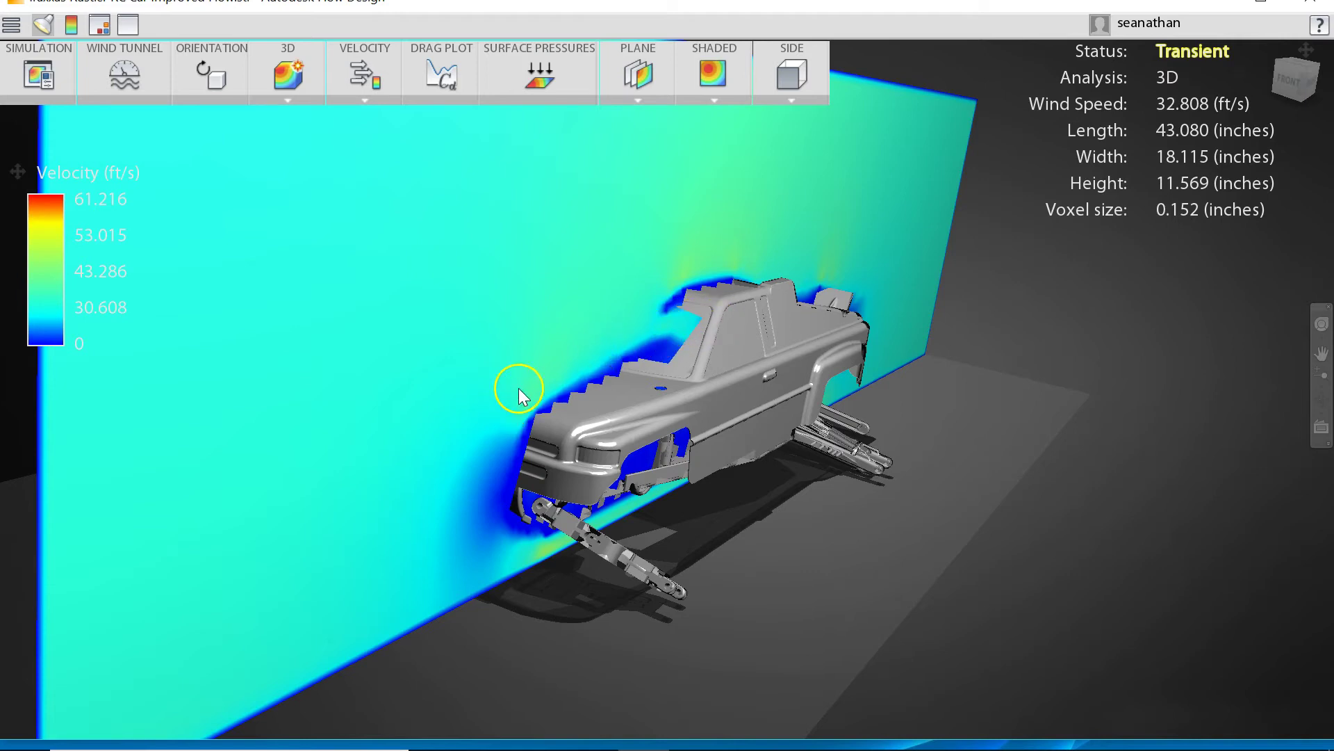
left_click_drag(828, 530, 800, 442)
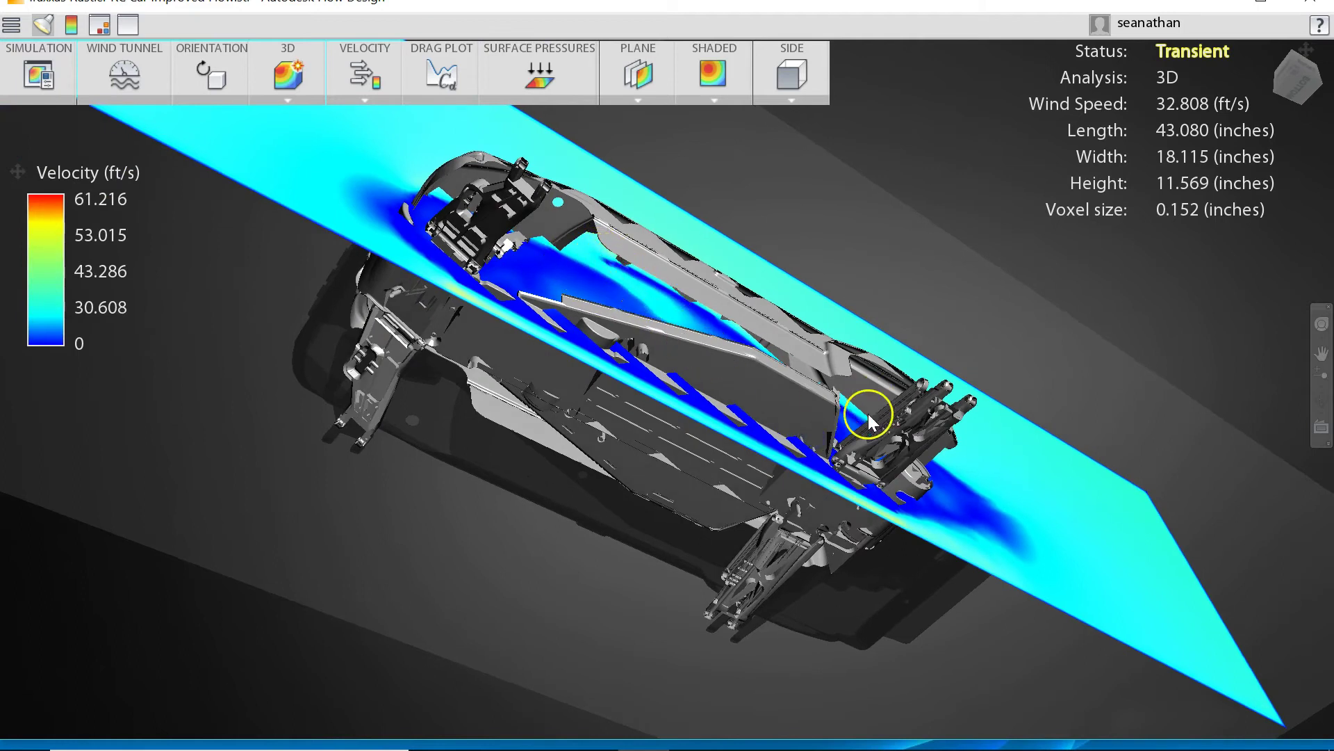
left_click_drag(874, 459, 778, 535)
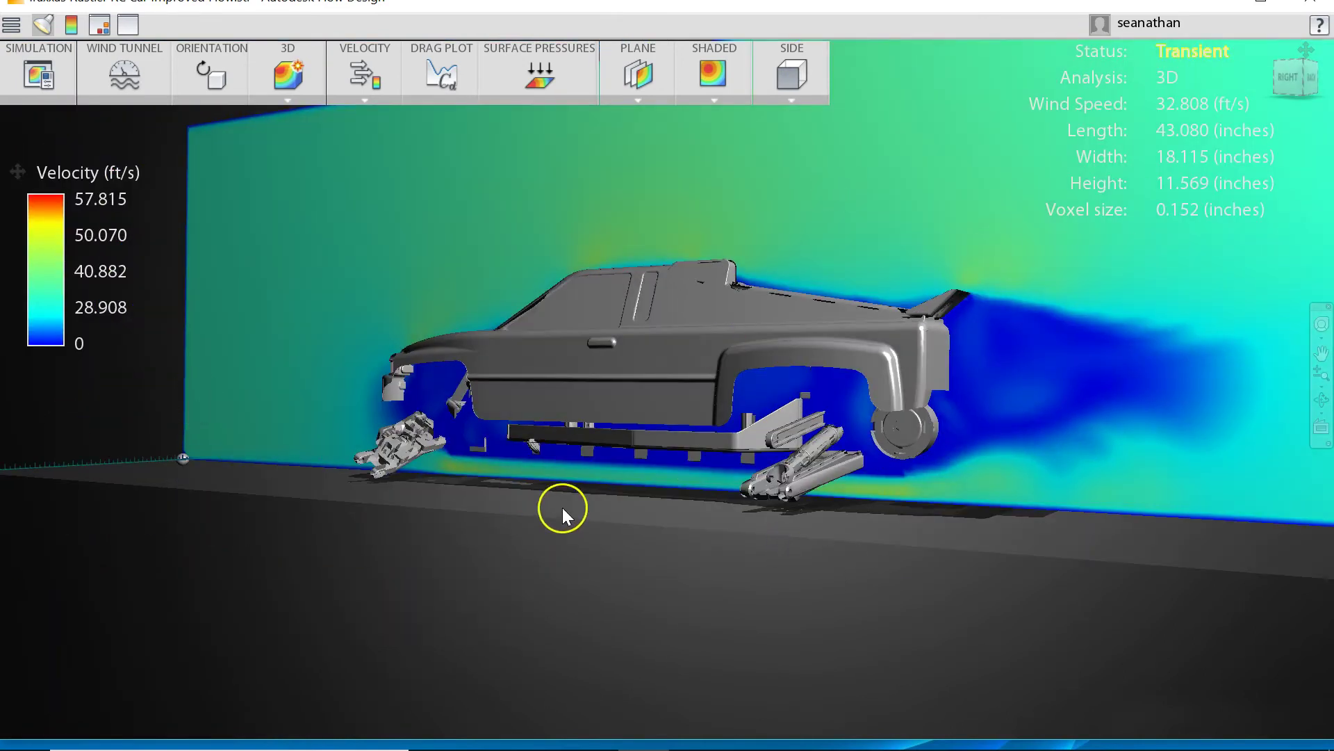
left_click_drag(562, 507, 617, 119)
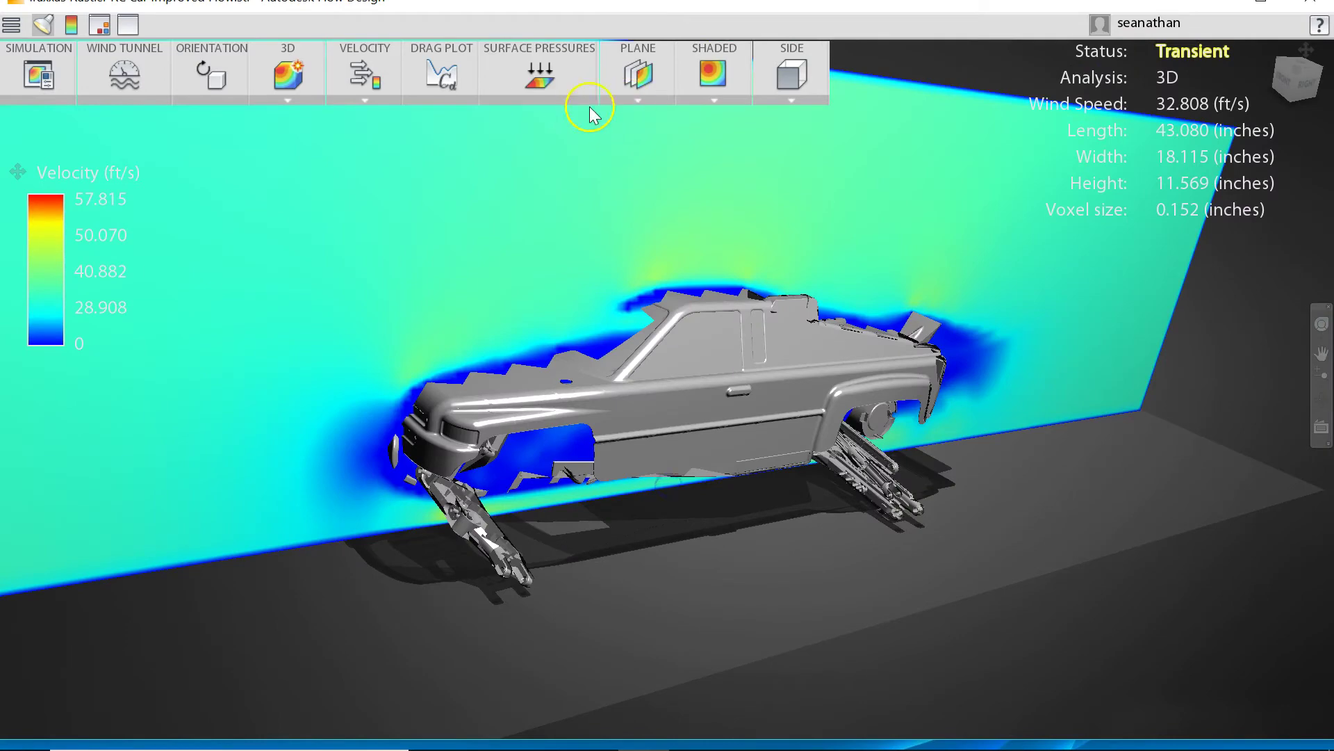
- Switch back to streamlines and shrink the seed box to a thin slab
left_click(648, 145)
left_click_drag(773, 448, 794, 429)
left_click(791, 75)
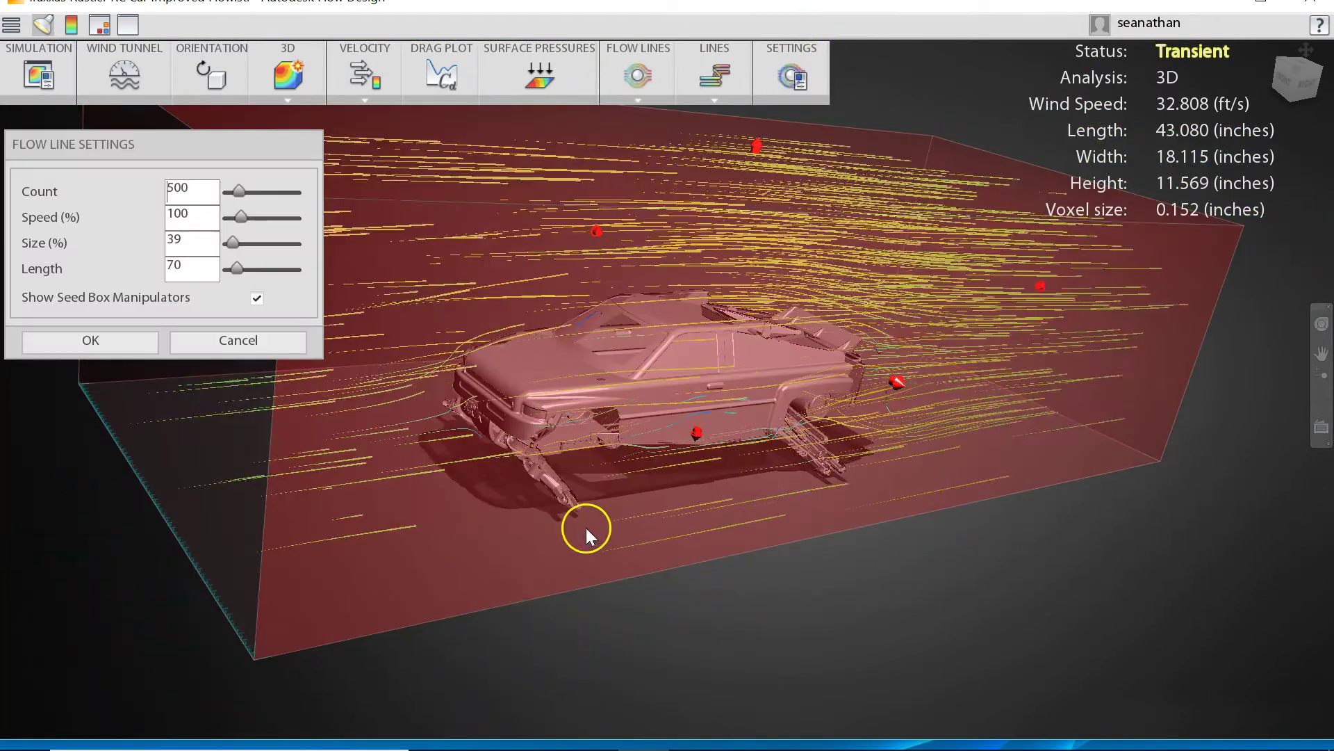
left_click_drag(896, 389, 19, 497)
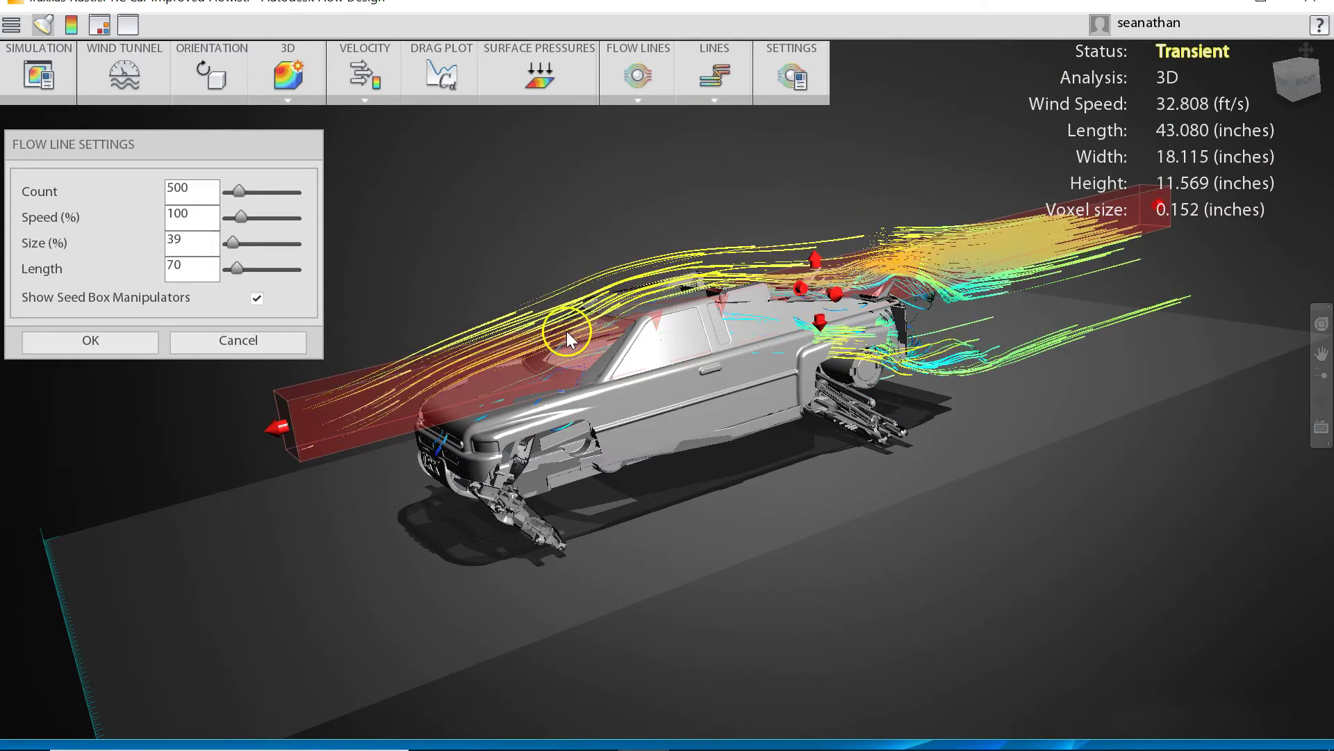
scroll(611, 348, "up", 5)
- Orbit around the car to see streamlines over and under the chassis, then return to Home view
left_click_drag(12, 379, 285, 337)
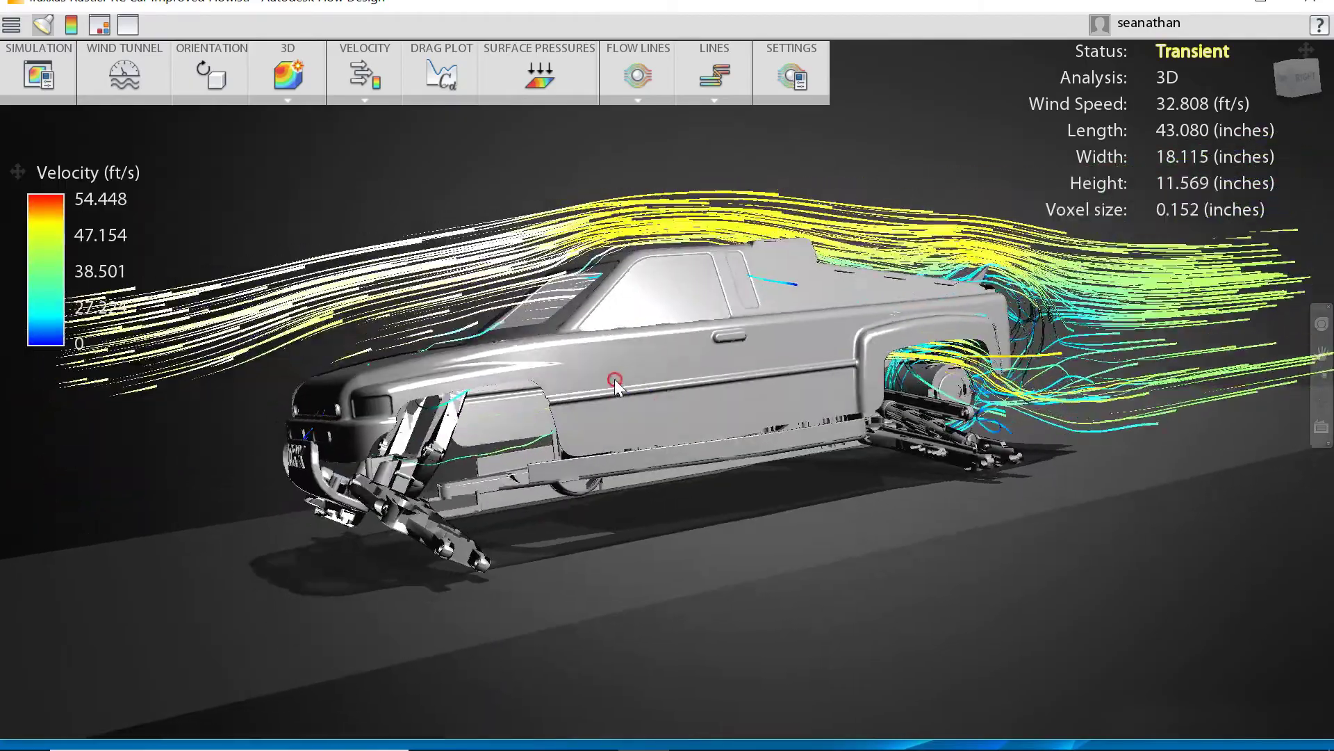
left_click_drag(617, 378, 676, 378)
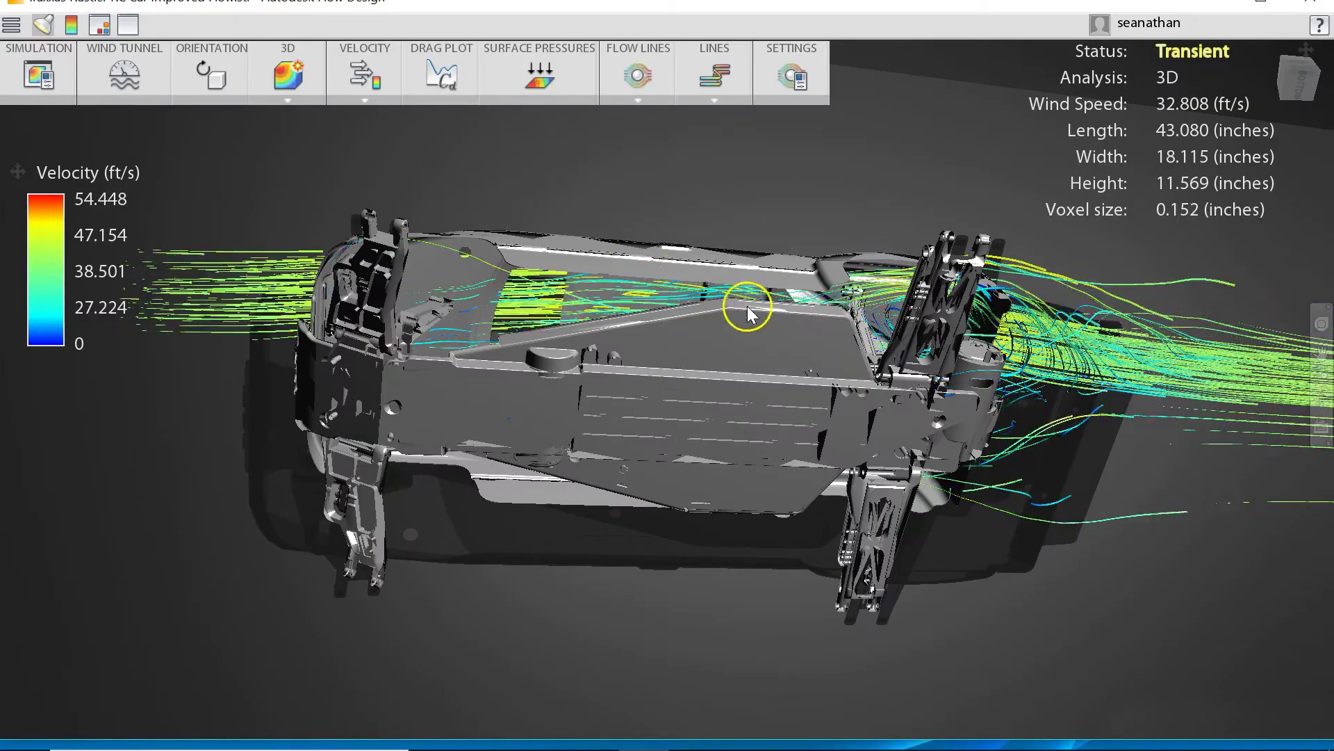
left_click_drag(747, 306, 1152, 308)
left_click(1040, 298)
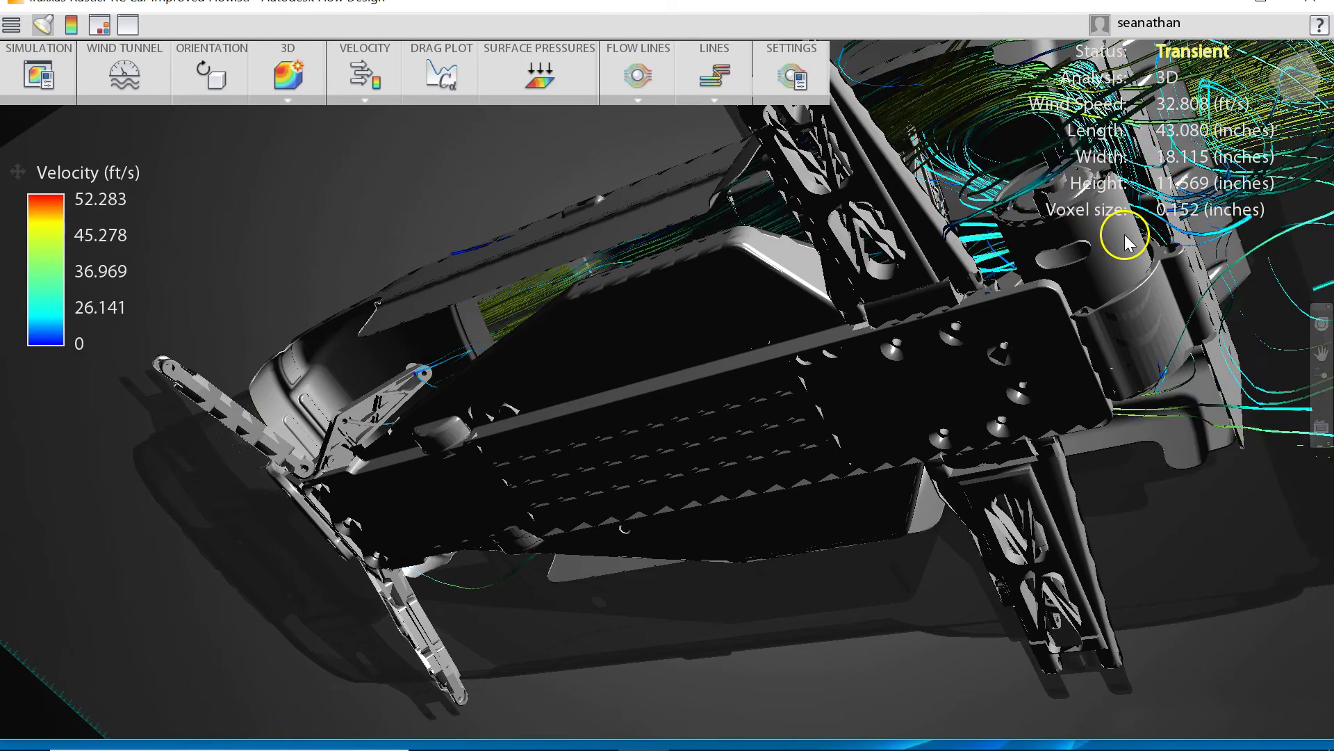
left_click_drag(952, 238, 1046, 333)
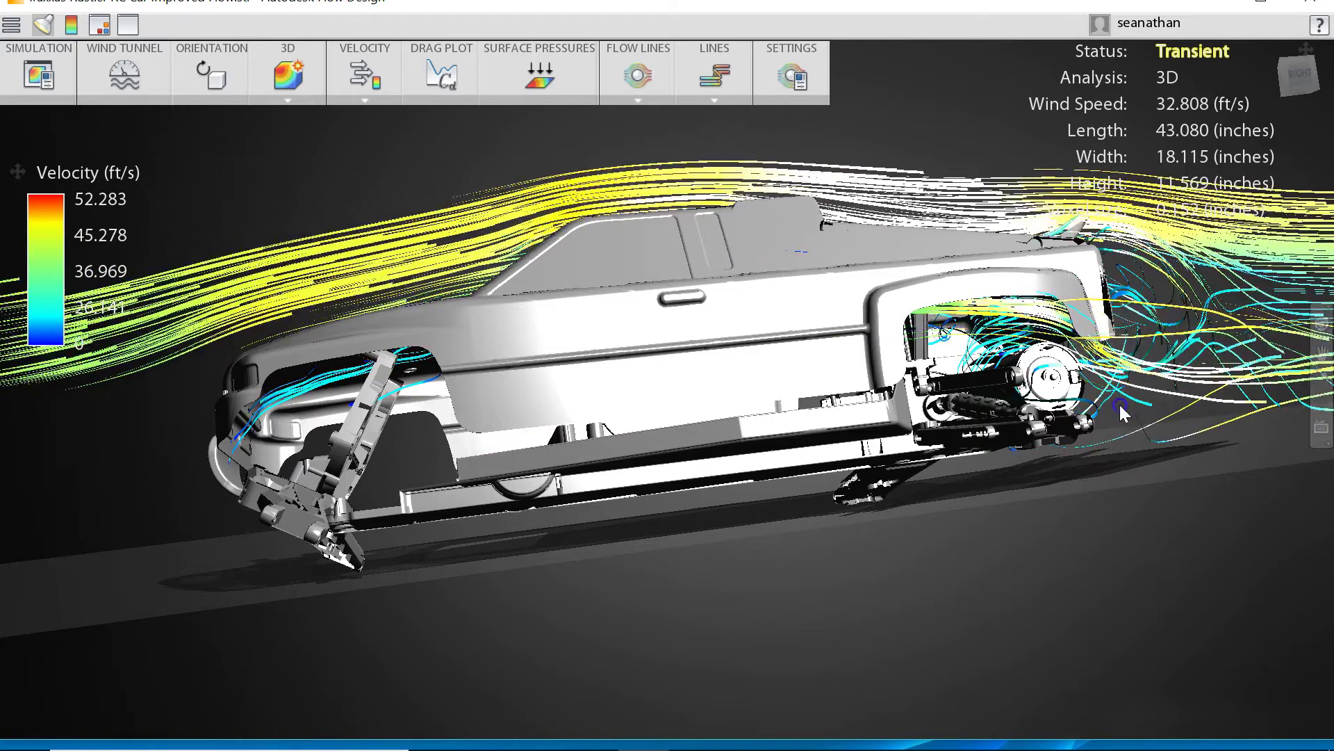
left_click_drag(1119, 404, 954, 389)
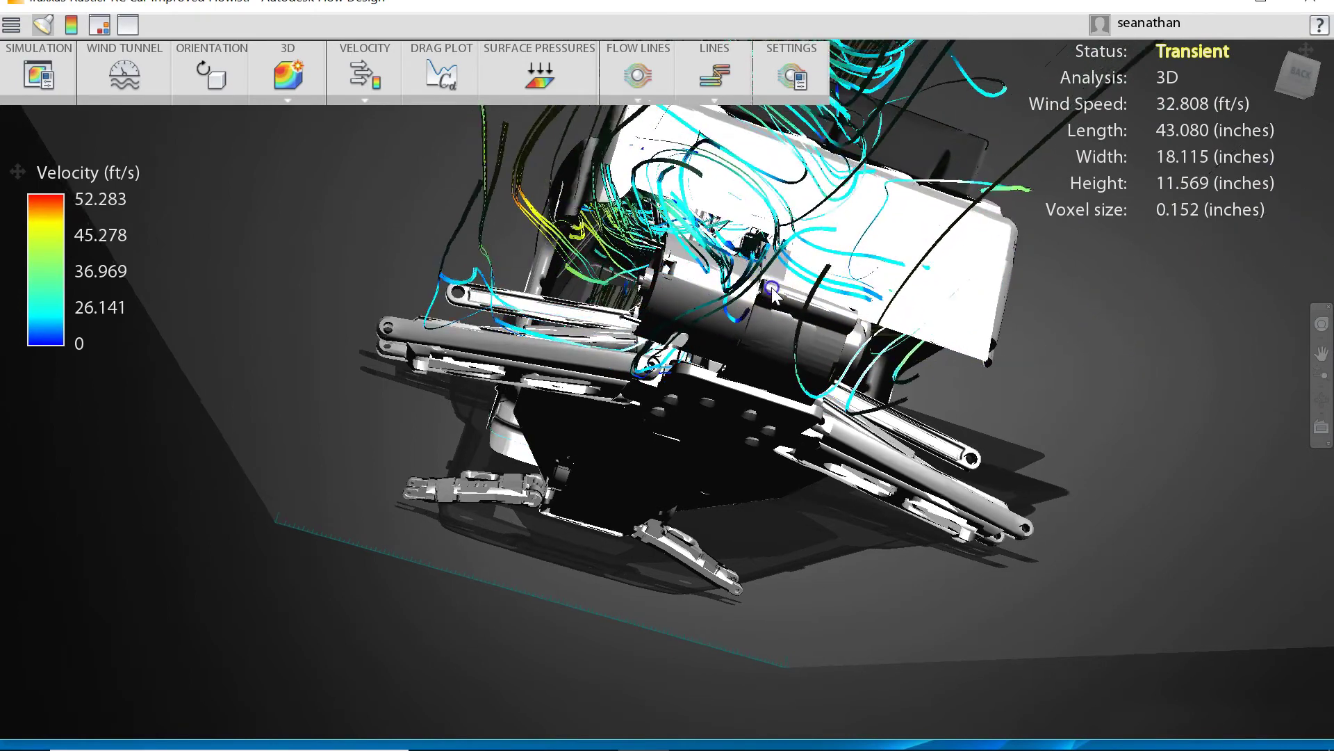
left_click_drag(773, 292, 756, 428)
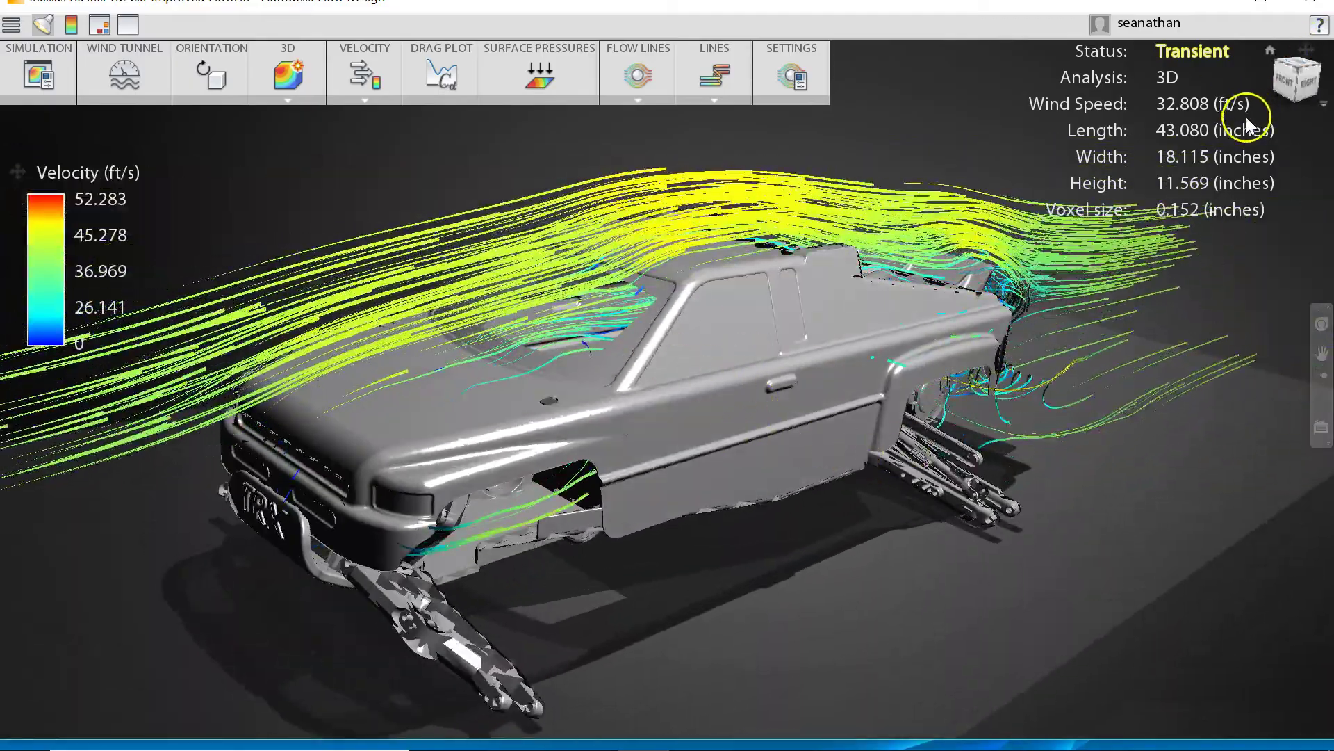
left_click(1269, 52)
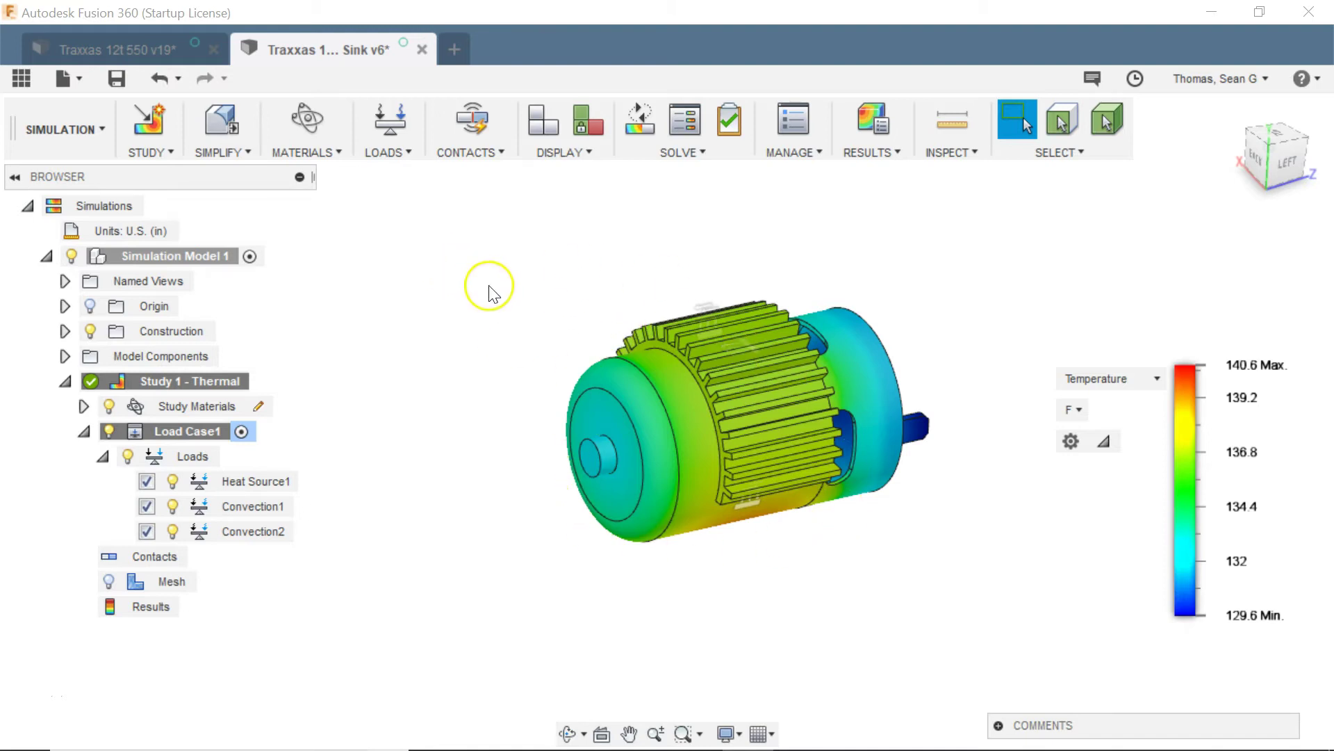
- Orbit the motor's fins, then snap the modified car model to its RIGHT view and zoom in
middle_click_drag(489, 292, 666, 282, "shift")
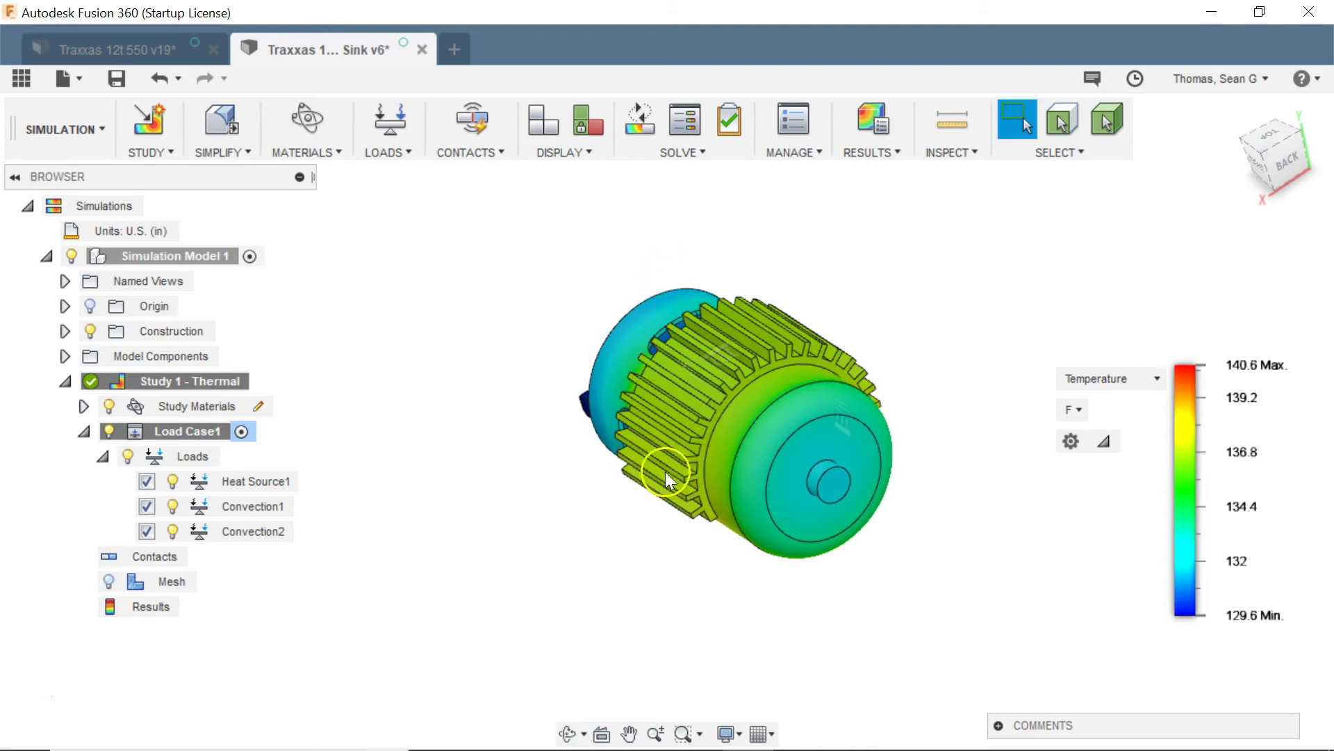
middle_click_drag(678, 521, 480, 551, "shift")
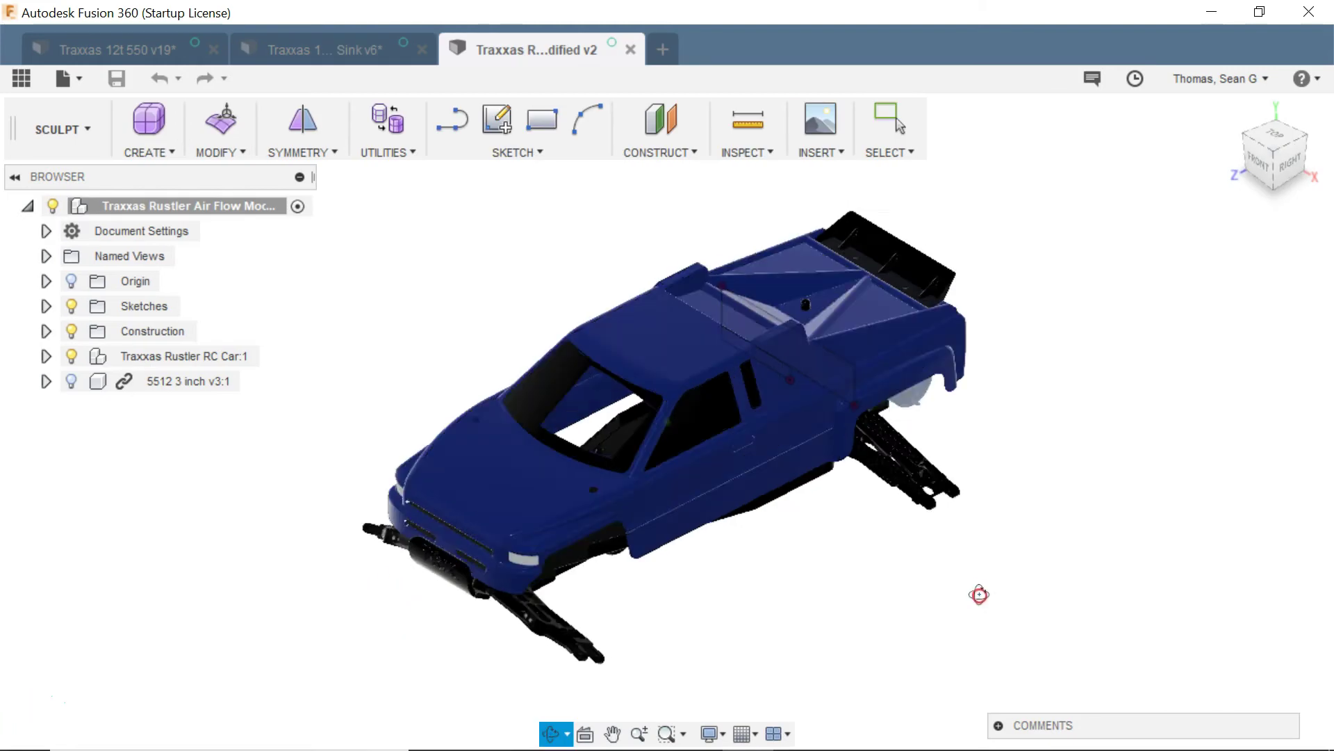
middle_click_drag(980, 593, 888, 534, "shift")
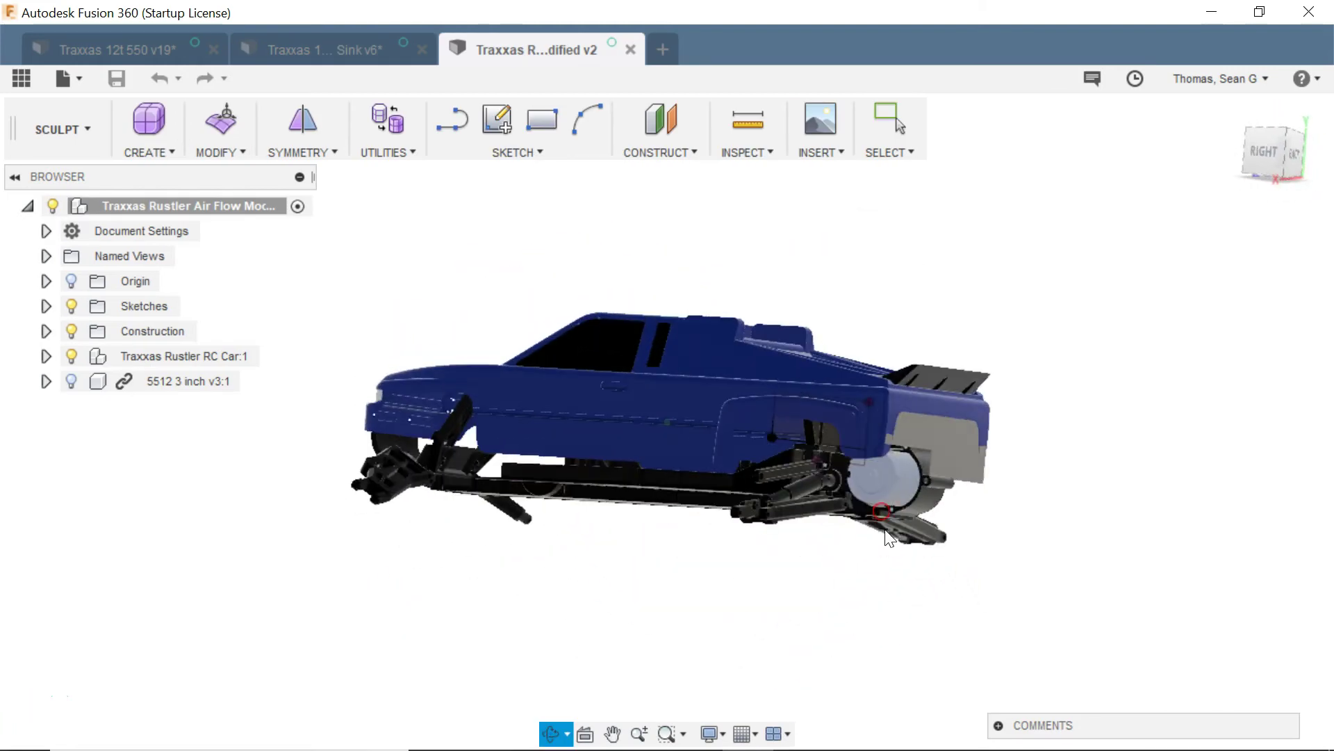
left_click(1269, 151)
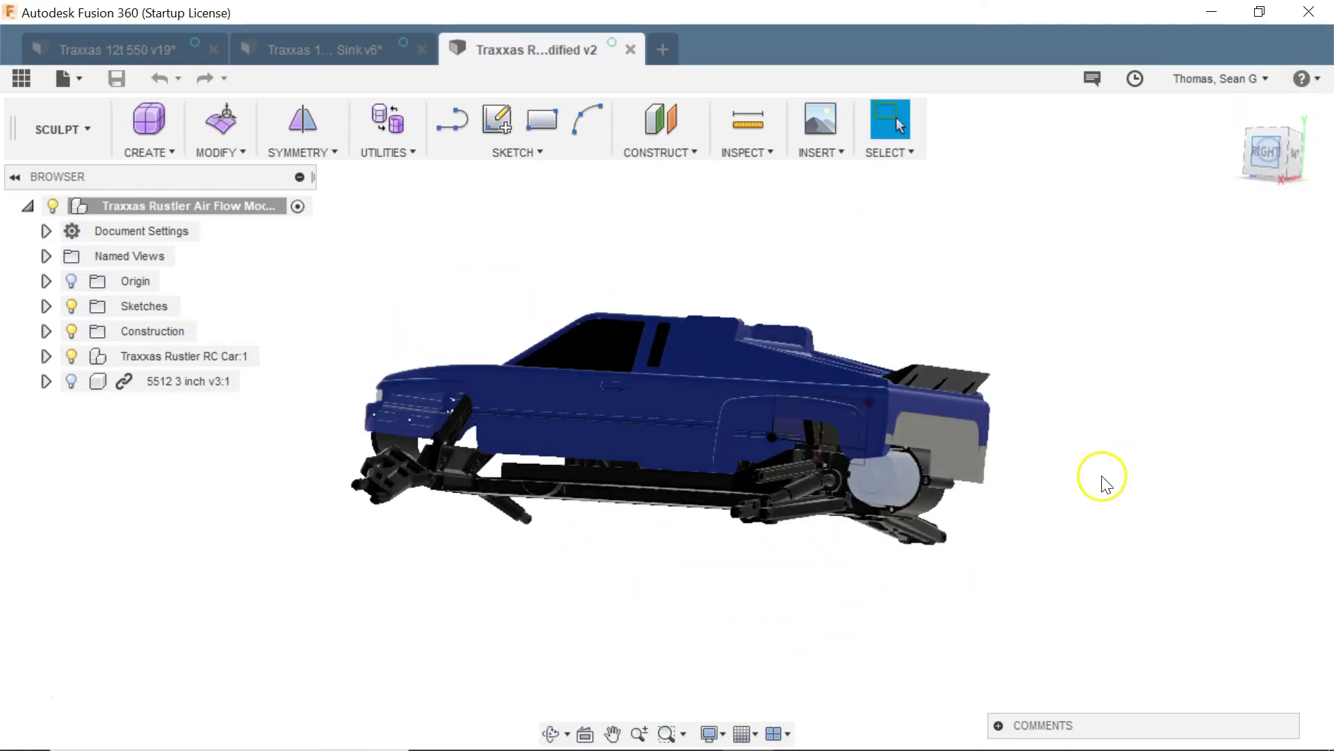
scroll(992, 493, "up", 2)
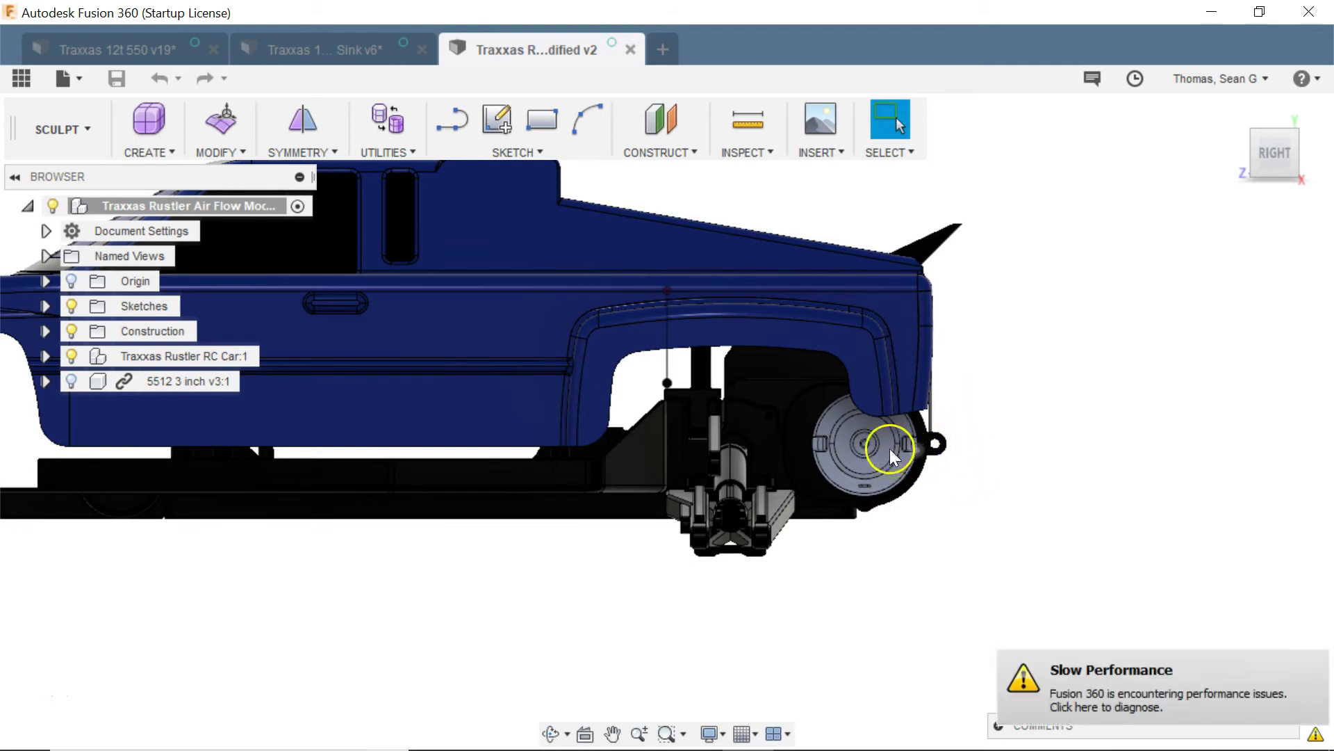
- Orbit around the modified car from the rear and above, ending on its right side
middle_click_drag(1006, 452, 971, 491, "shift")
middle_click_drag(999, 345, 666, 231, "shift")
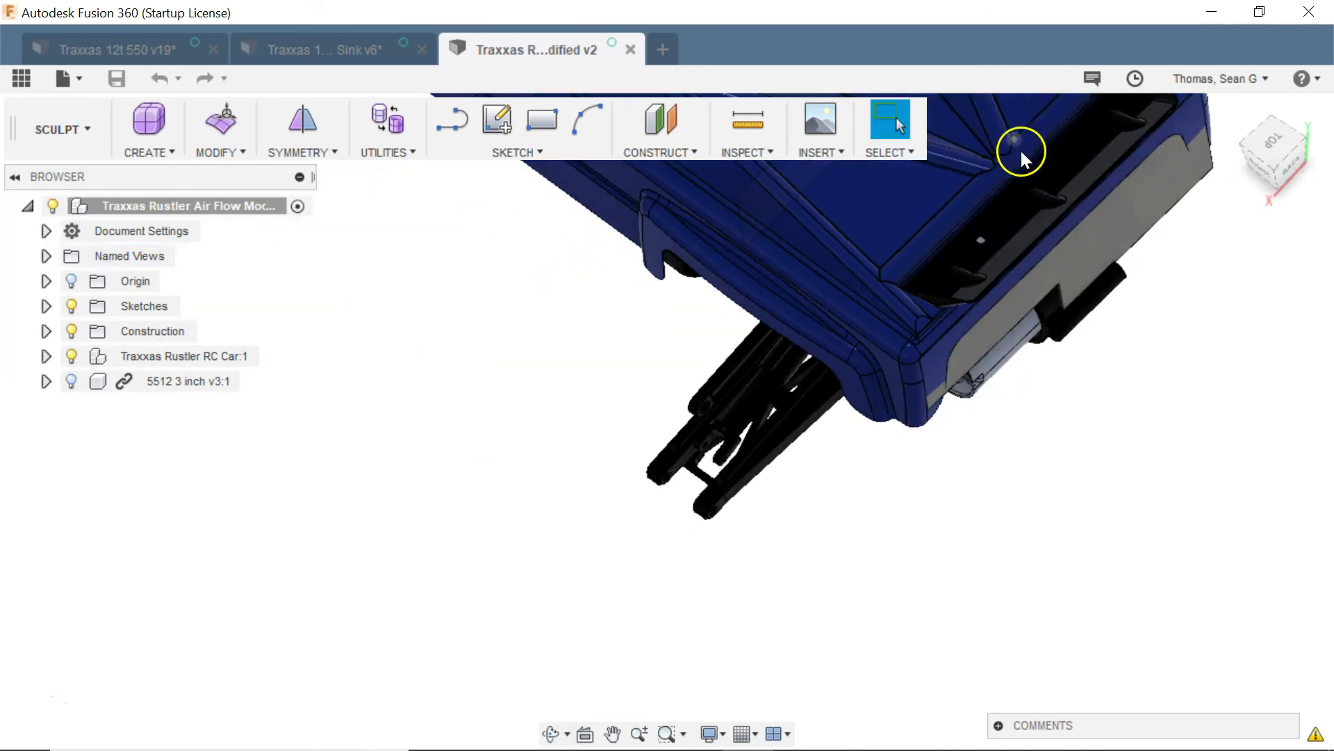
scroll(1011, 261, "down", 5)
scroll(1008, 142, "up", 3)
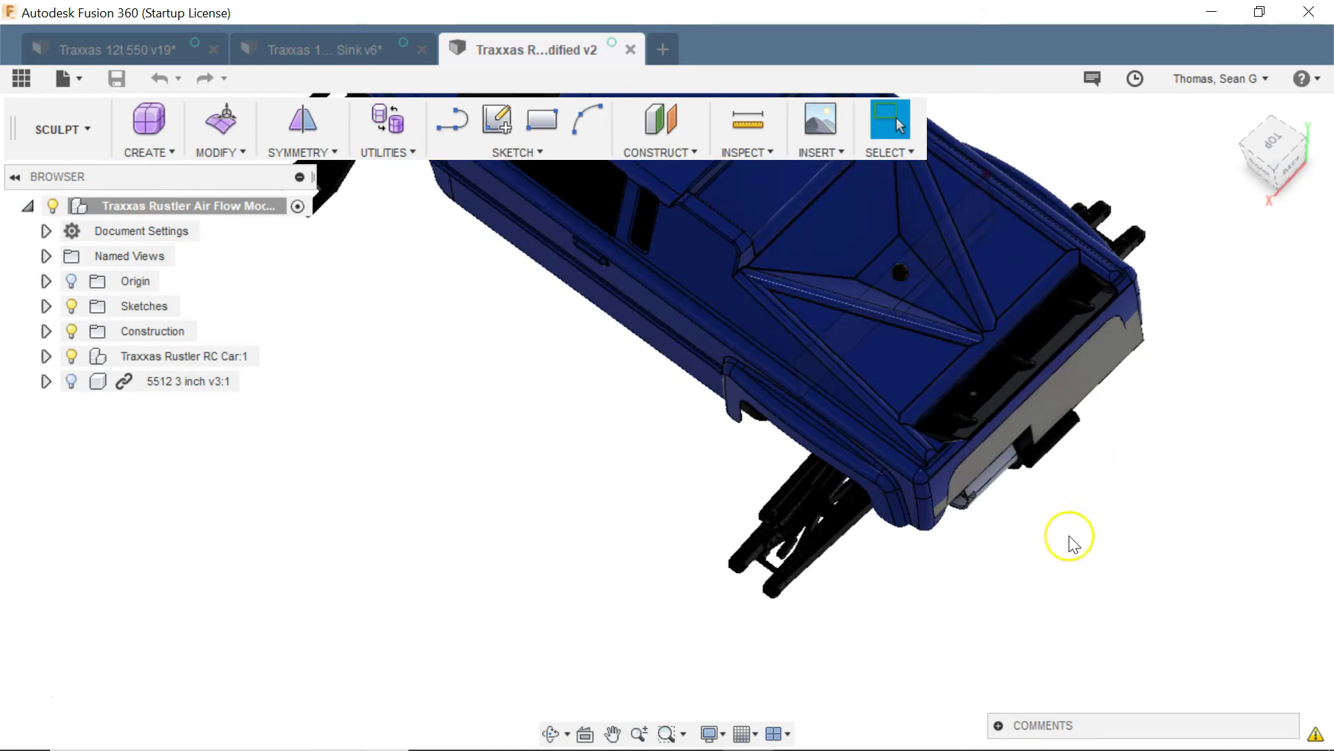
left_click_drag(1068, 537, 1165, 466)
key("Escape")
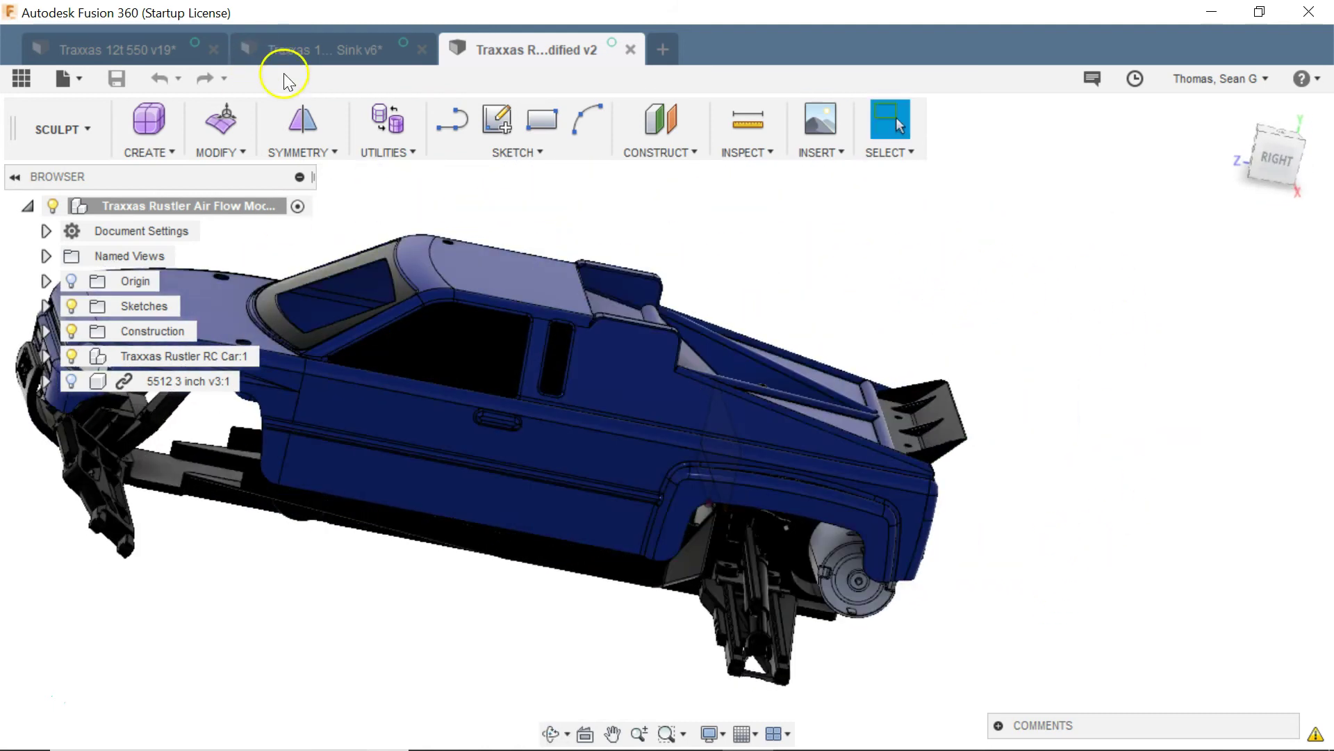
- On the Sink v6 document, show Min 129.6 F and Max 140.6 F labels, moving Max aside
left_click(332, 48)
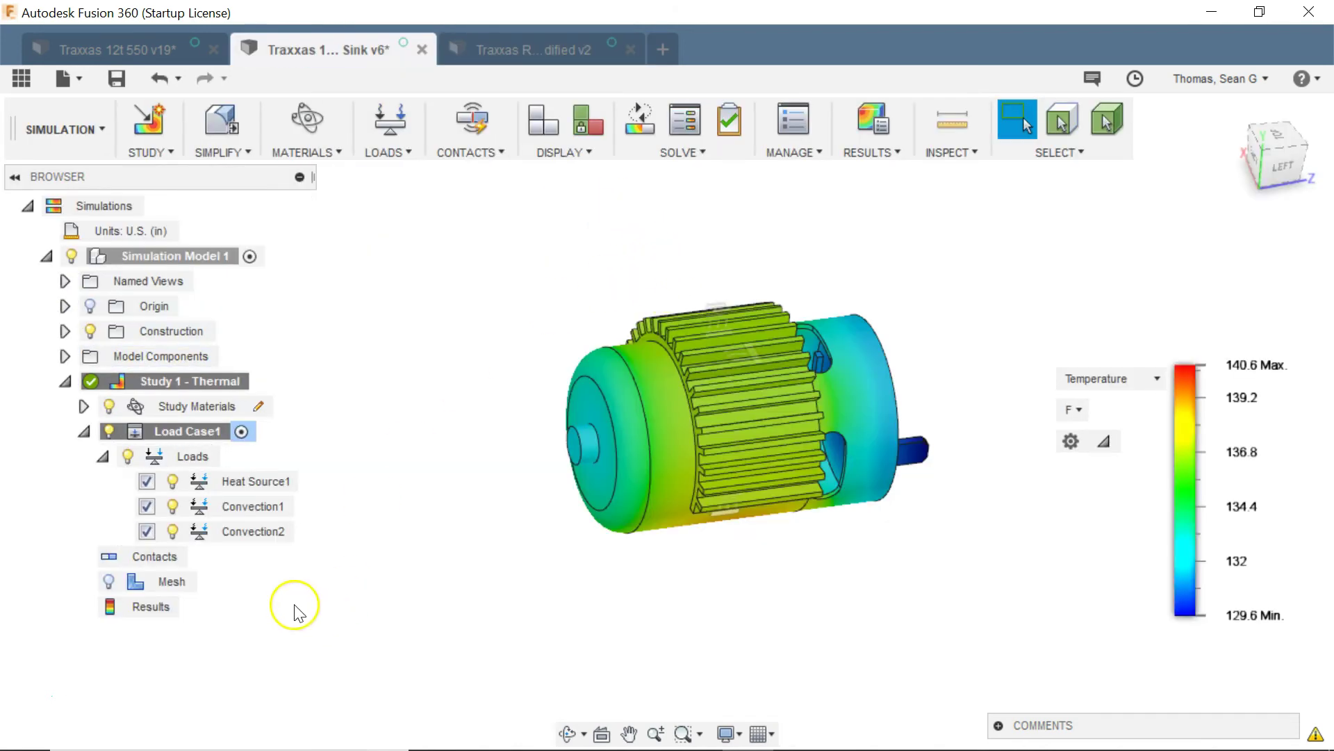
left_click(958, 157)
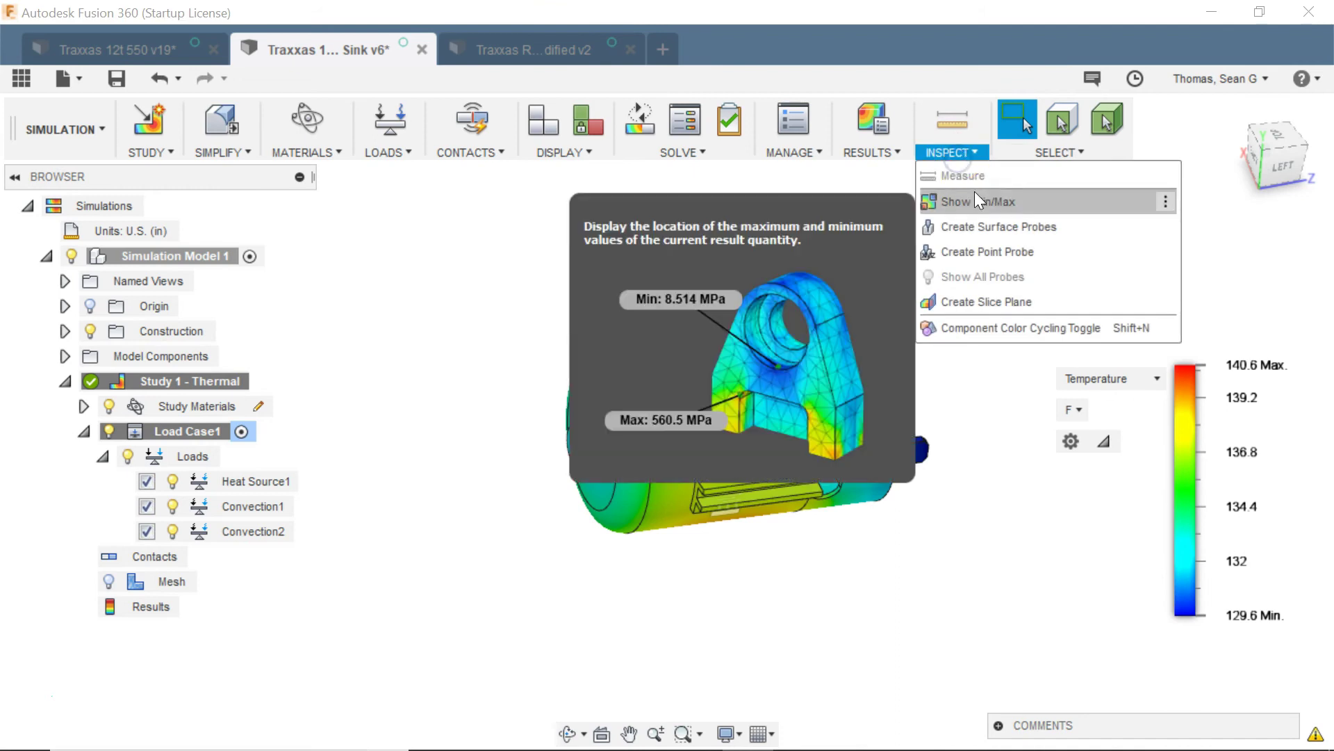
left_click(976, 200)
middle_click_drag(716, 621, 759, 617, "shift")
left_click_drag(724, 551, 768, 564)
left_click(506, 596)
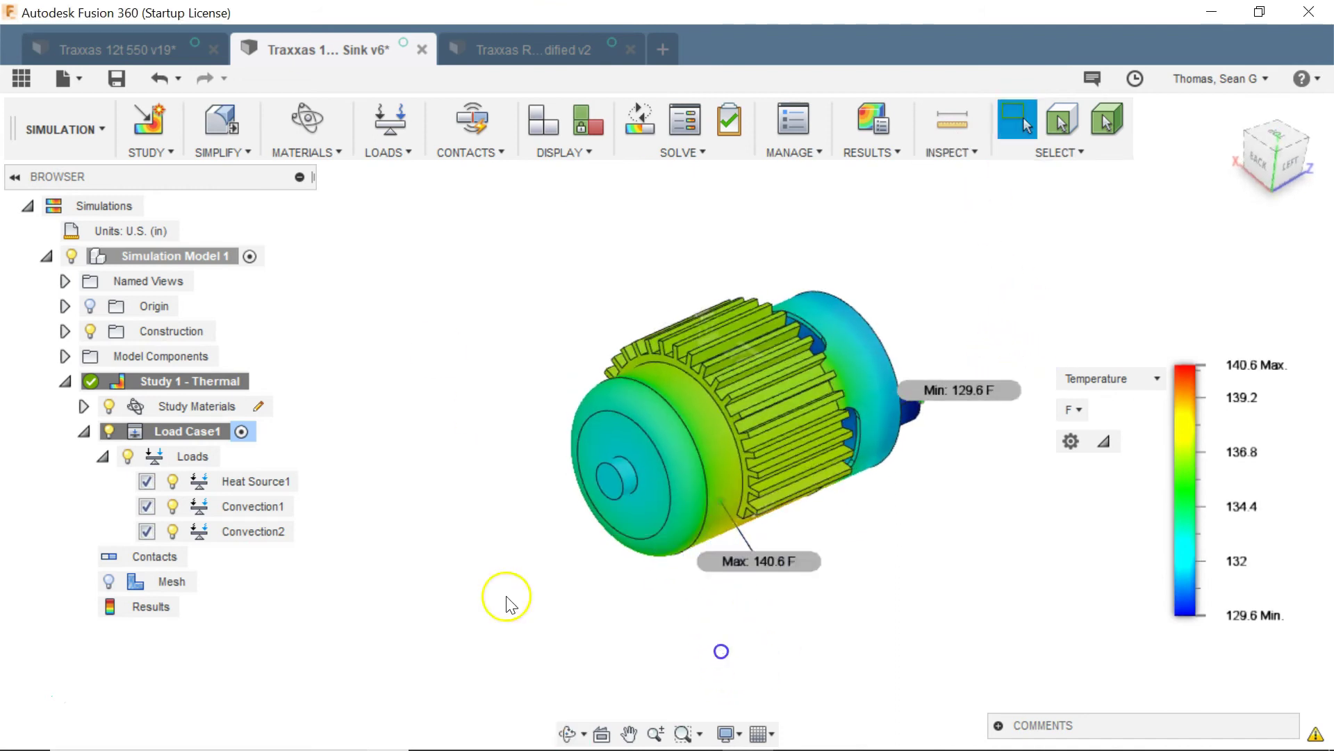
left_click(439, 394)
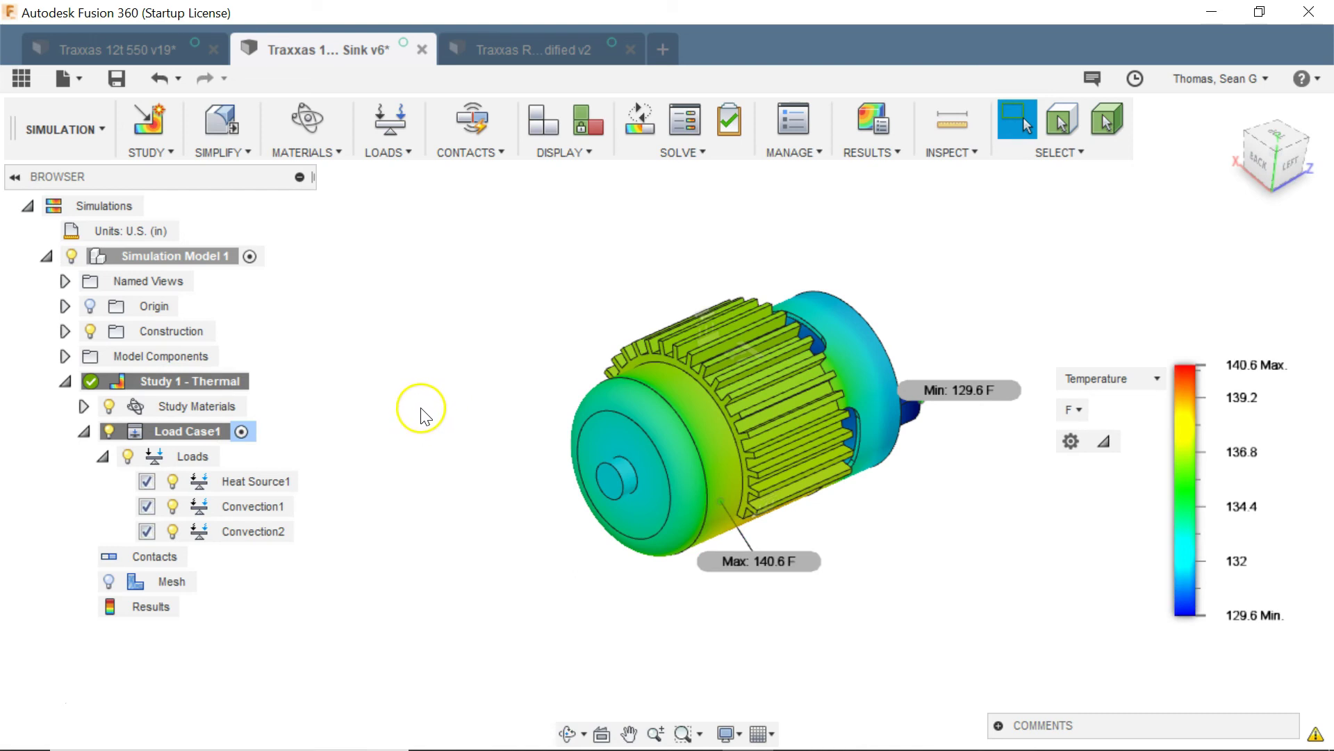
middle_click_drag(535, 584, 391, 576, "shift")
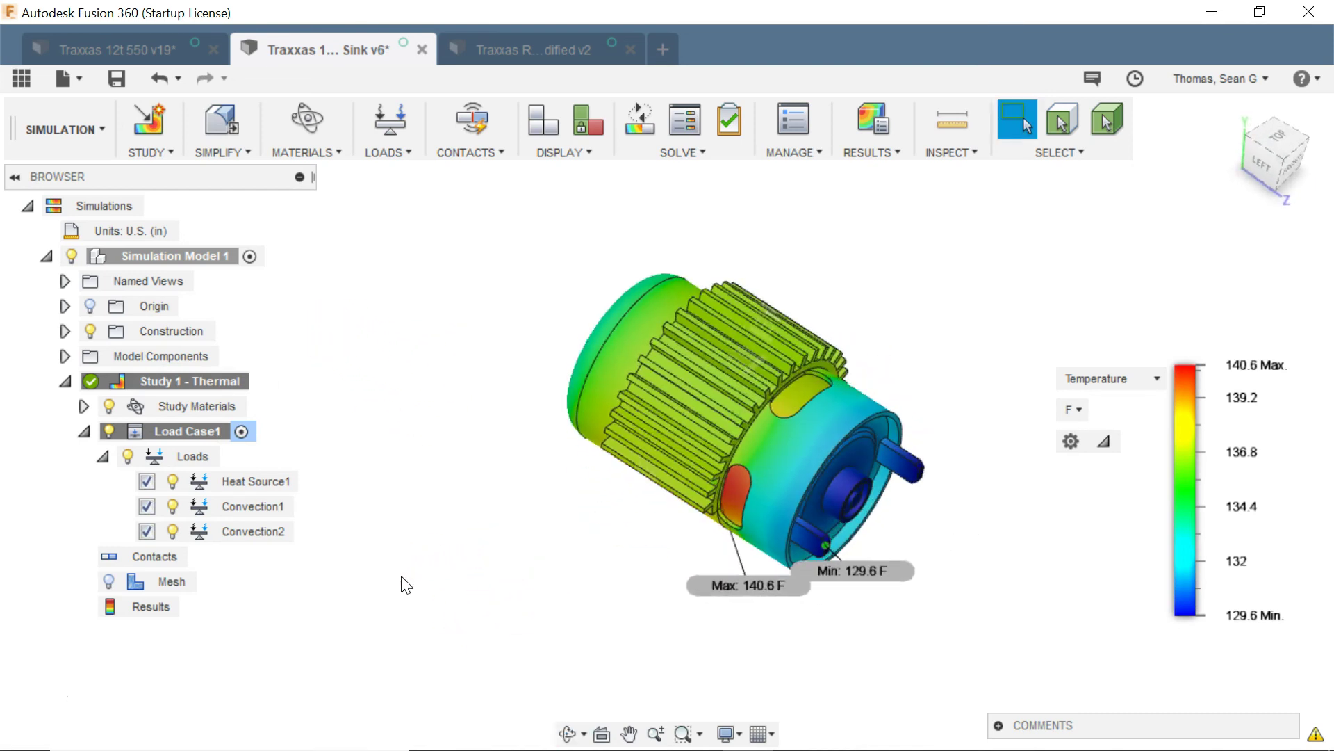